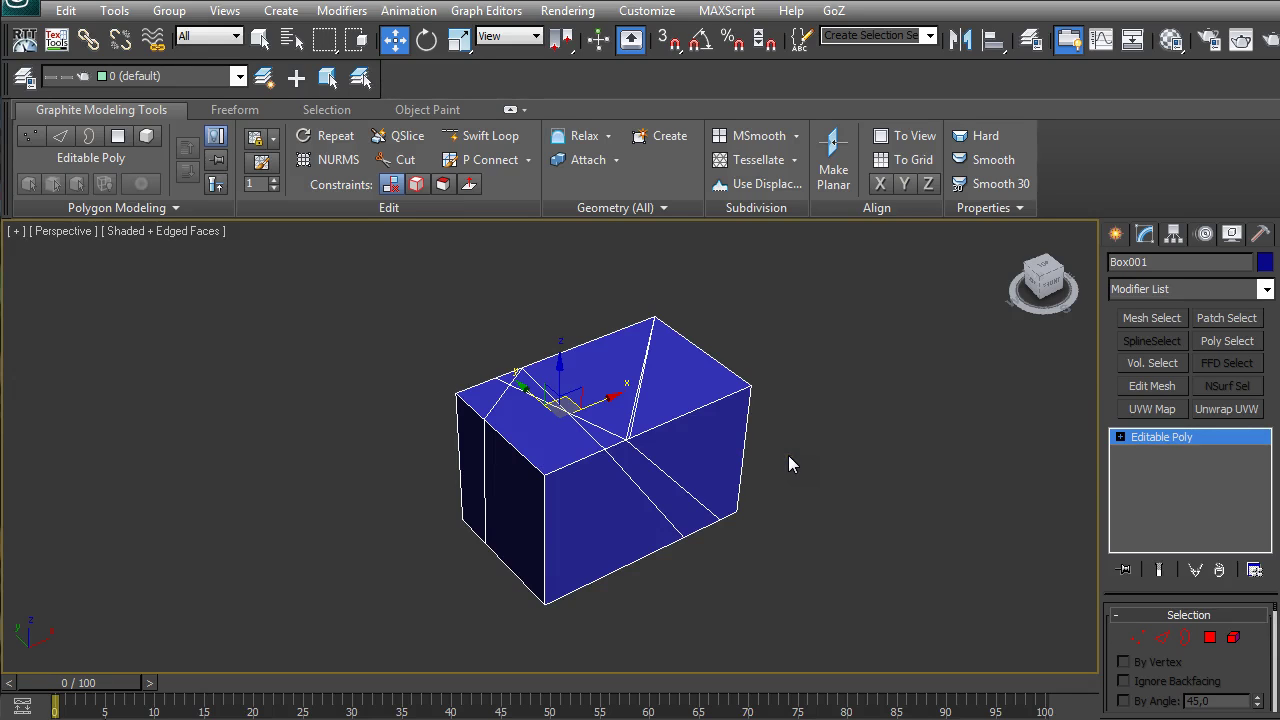
- Zoom and orbit around Box001 to inspect its front face
scroll(853, 434, up, 6)
scroll(791, 463, down, 2)
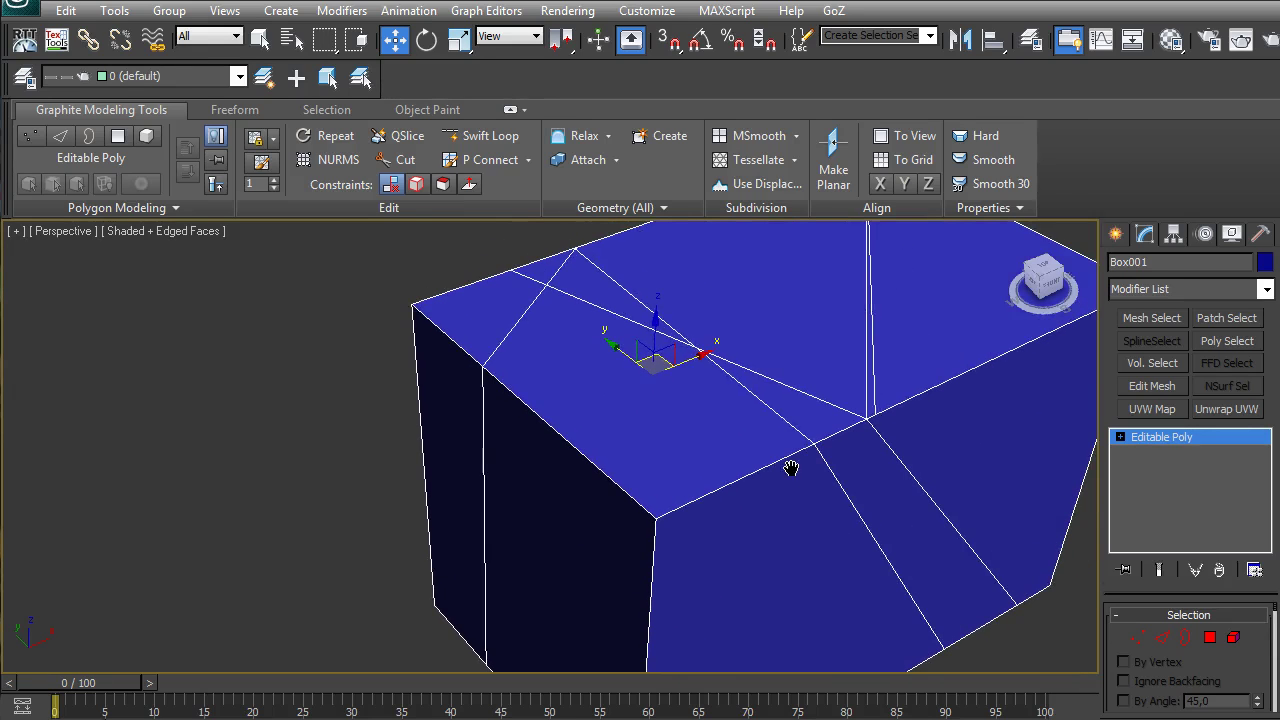
scroll(802, 461, down, 3)
scroll(802, 459, down, 3)
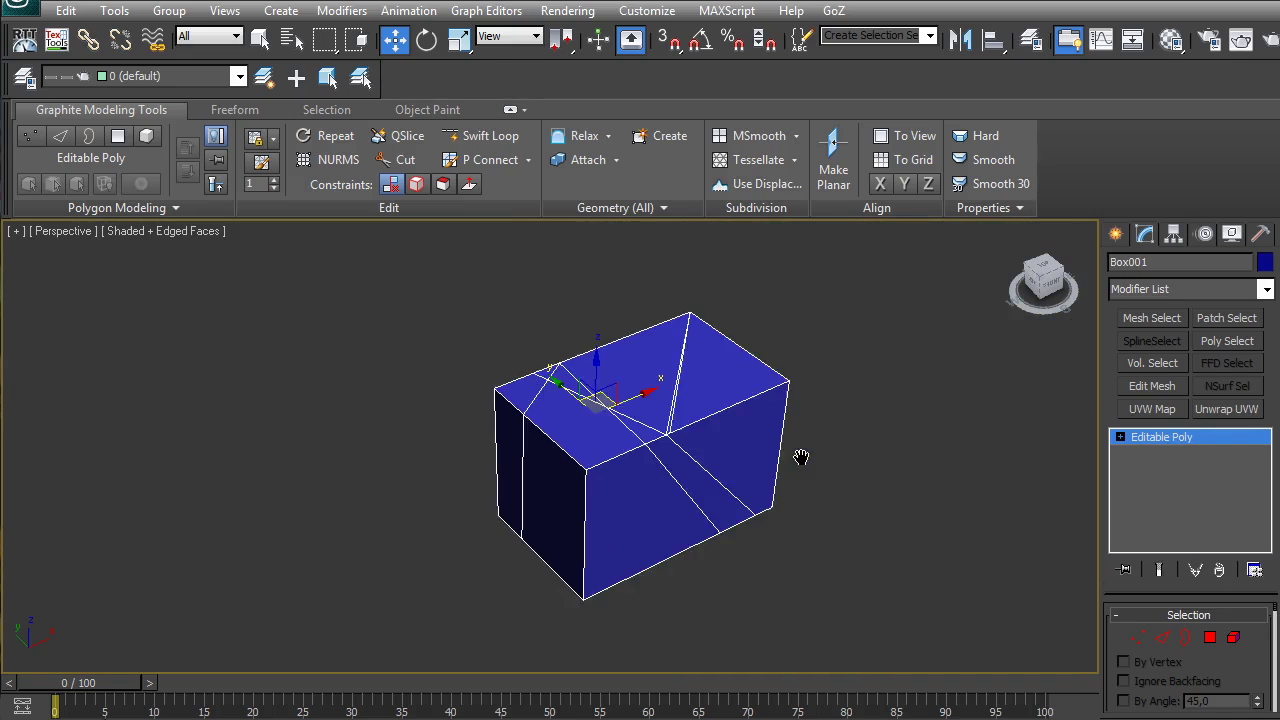
mouse_move(789, 463)
alt+middle_down()
mouse_move(877, 363)
mouse_move(1003, 367)
mouse_move(949, 283)
mouse_move(869, 262)
mouse_move(746, 260)
mouse_move(809, 477)
mouse_move(849, 419)
mouse_move(795, 477)
alt+middle_up()
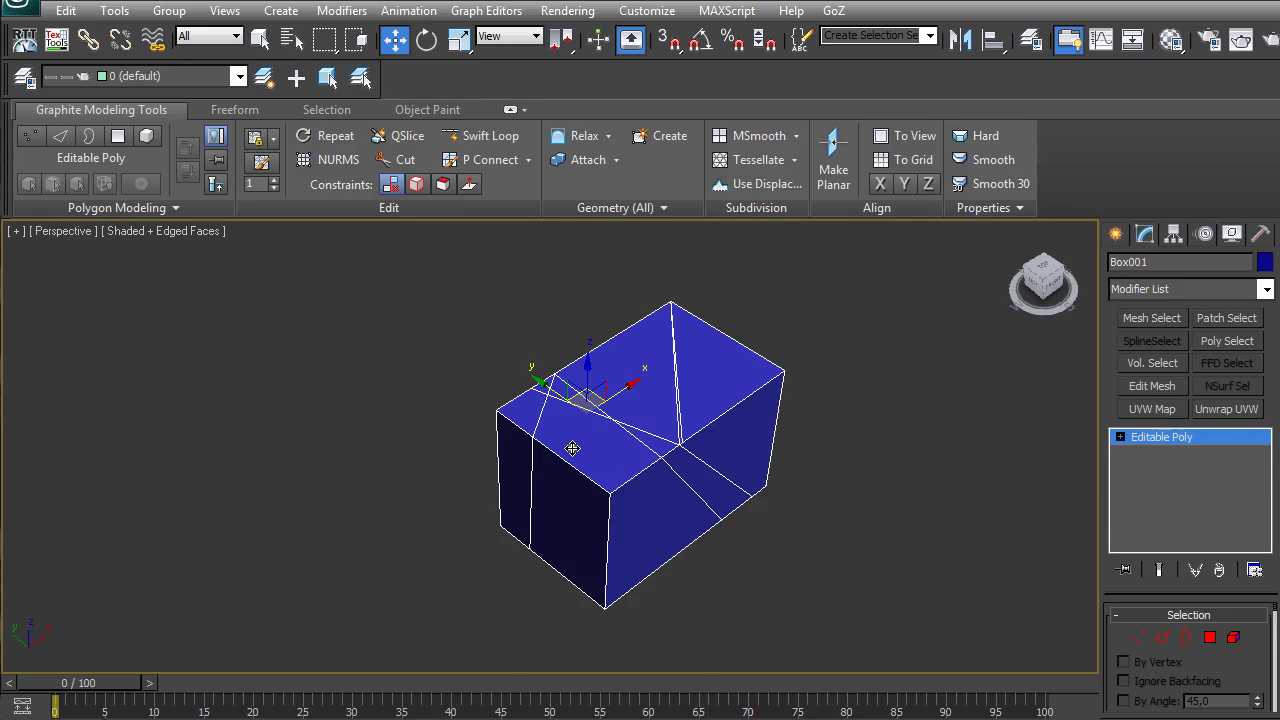
scroll(572, 448, up, 2)
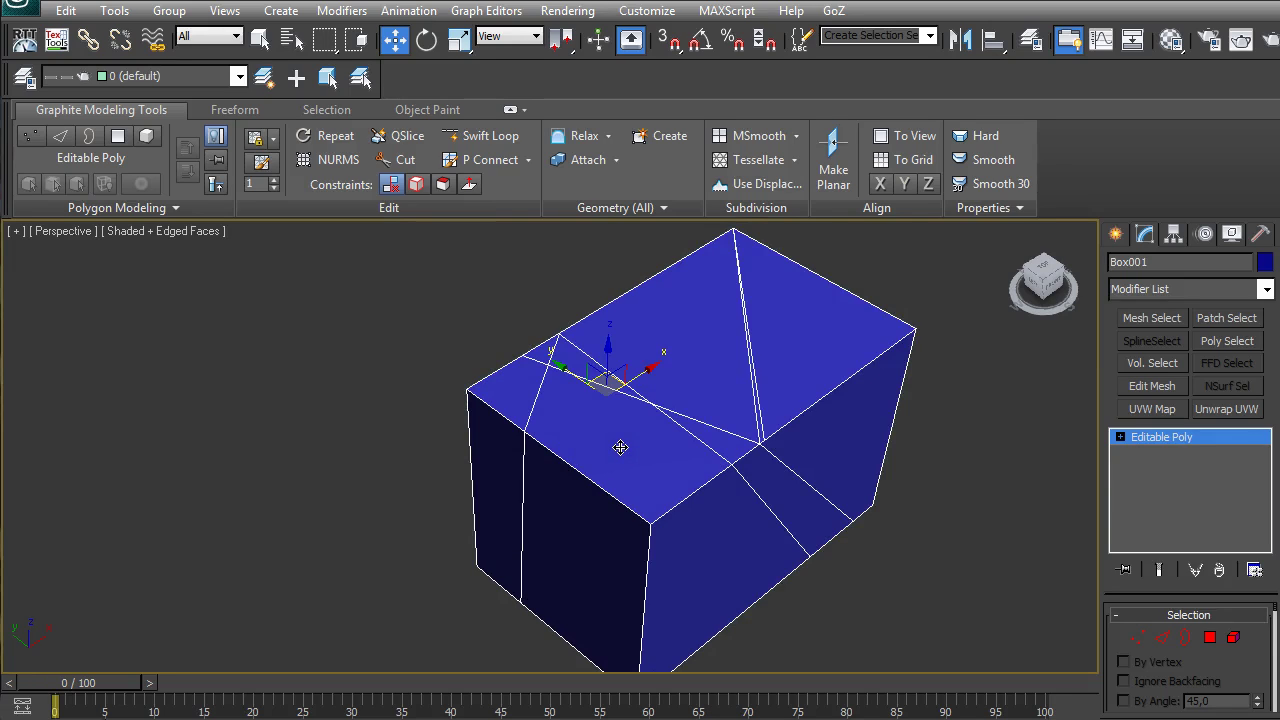
scroll(623, 445, down, 3)
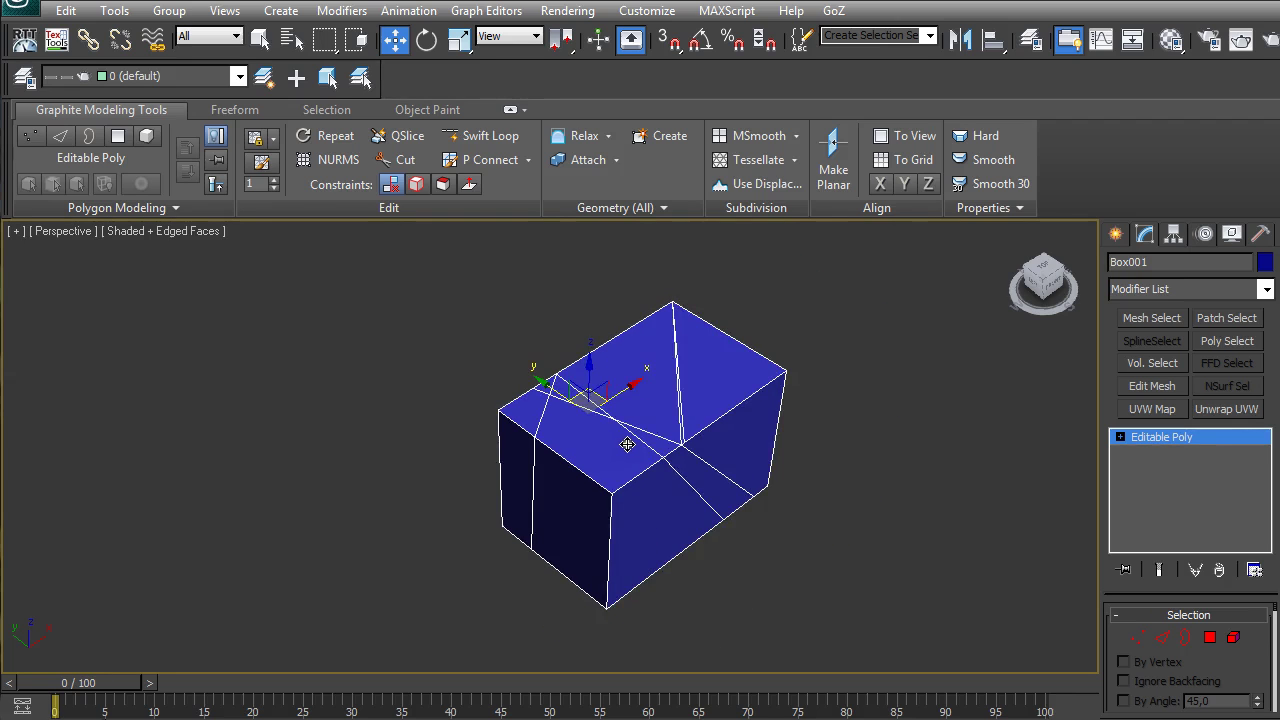
mouse_move(671, 457)
alt+middle_down()
mouse_move(677, 337)
mouse_move(751, 317)
mouse_move(642, 452)
mouse_move(683, 450)
alt+middle_up()
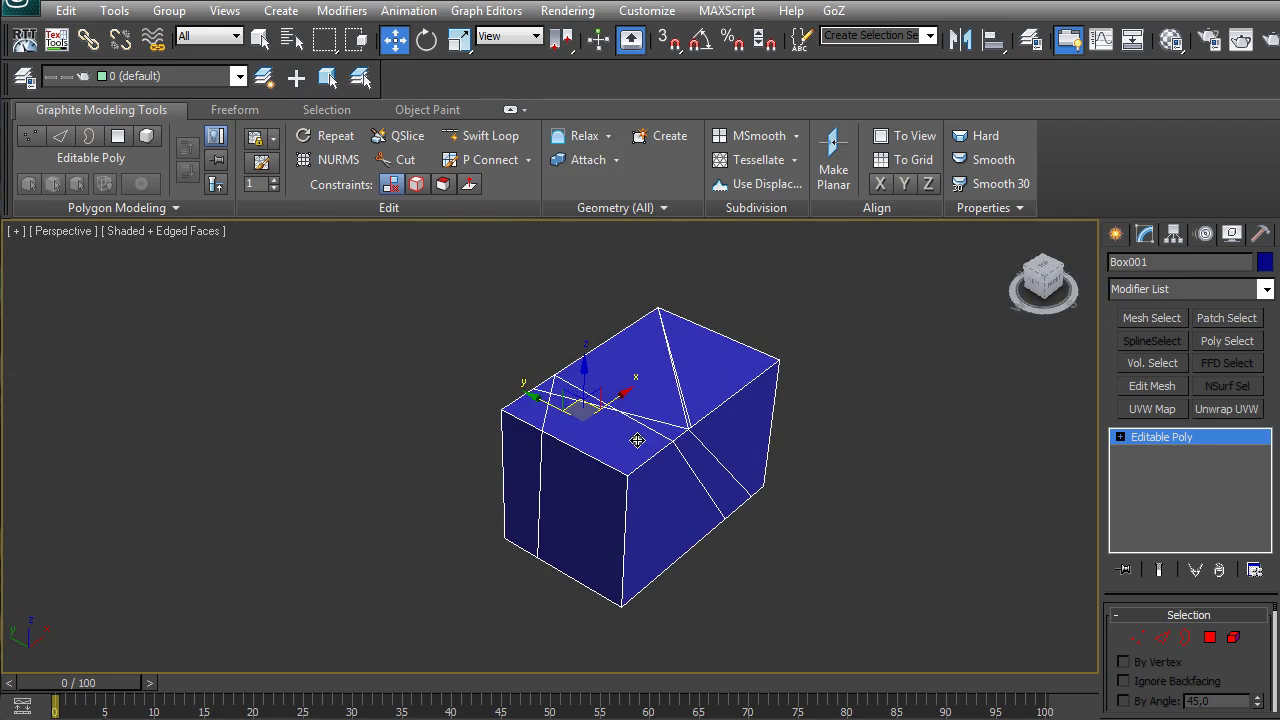
- Reselect Box001 at Polygon level and select all its non-quad polygons with Non-Quads
click(864, 418)
click(655, 423)
key(4)
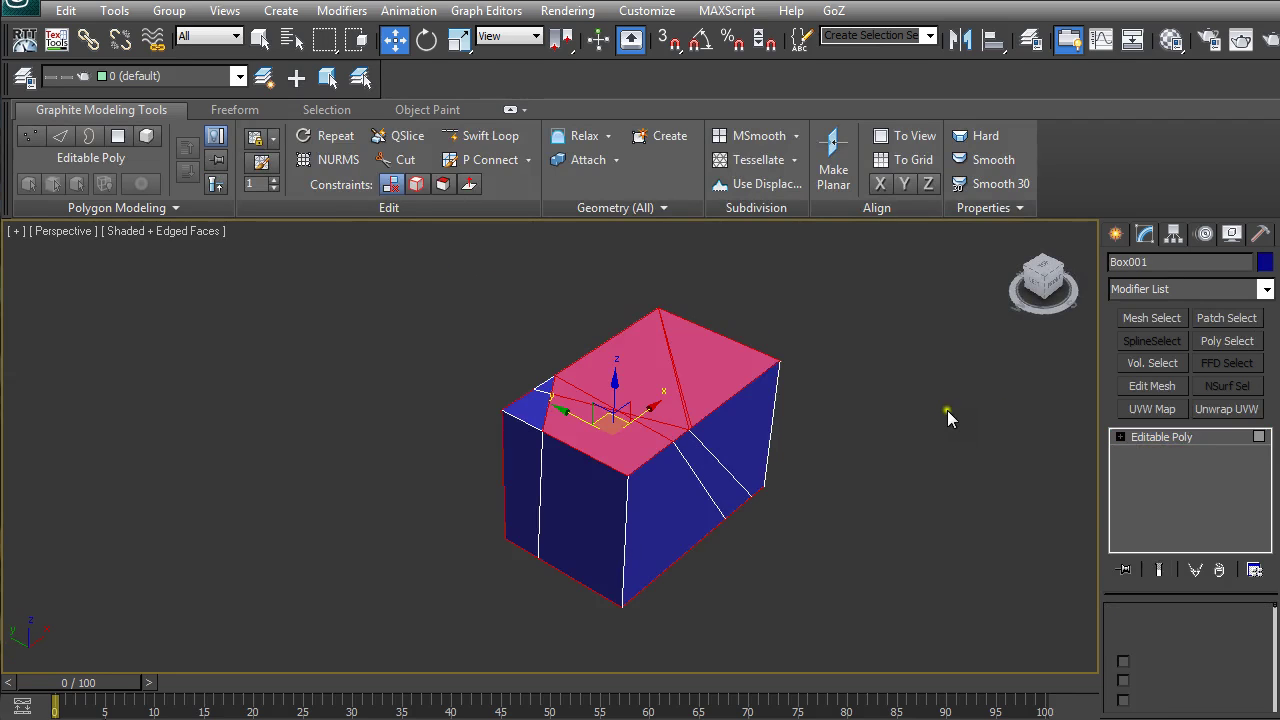
click(942, 488)
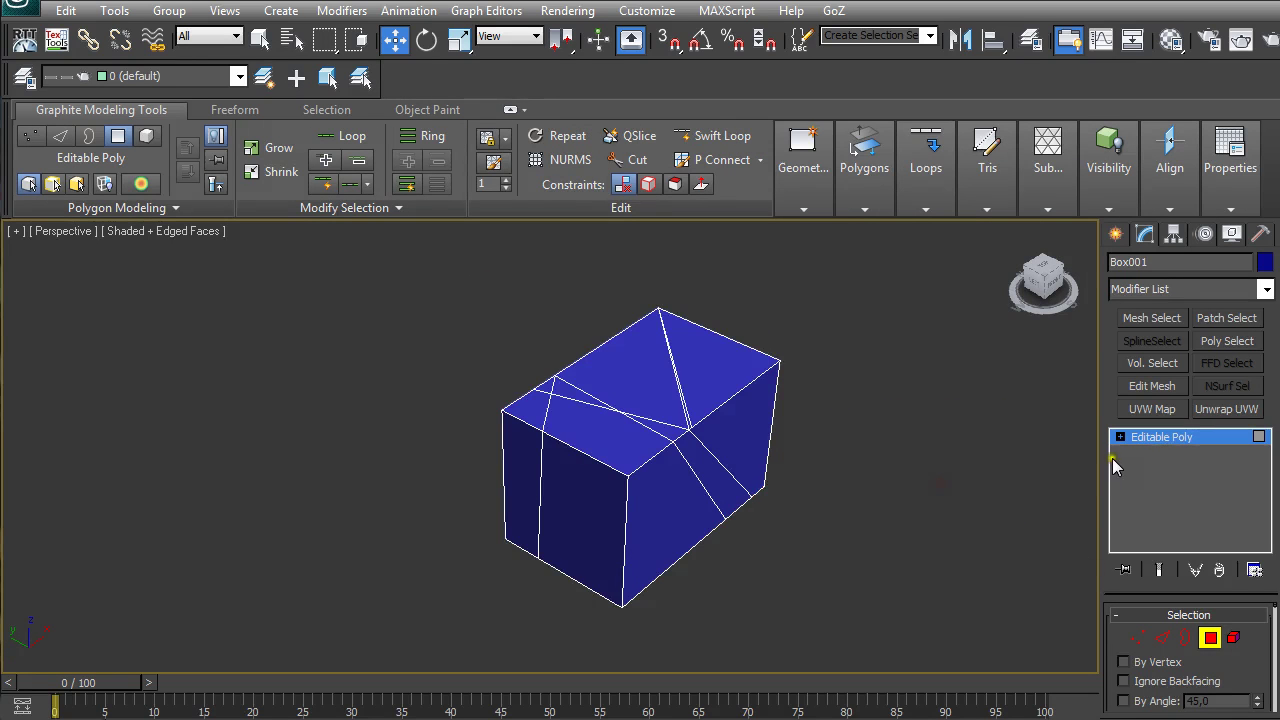
click(1121, 437)
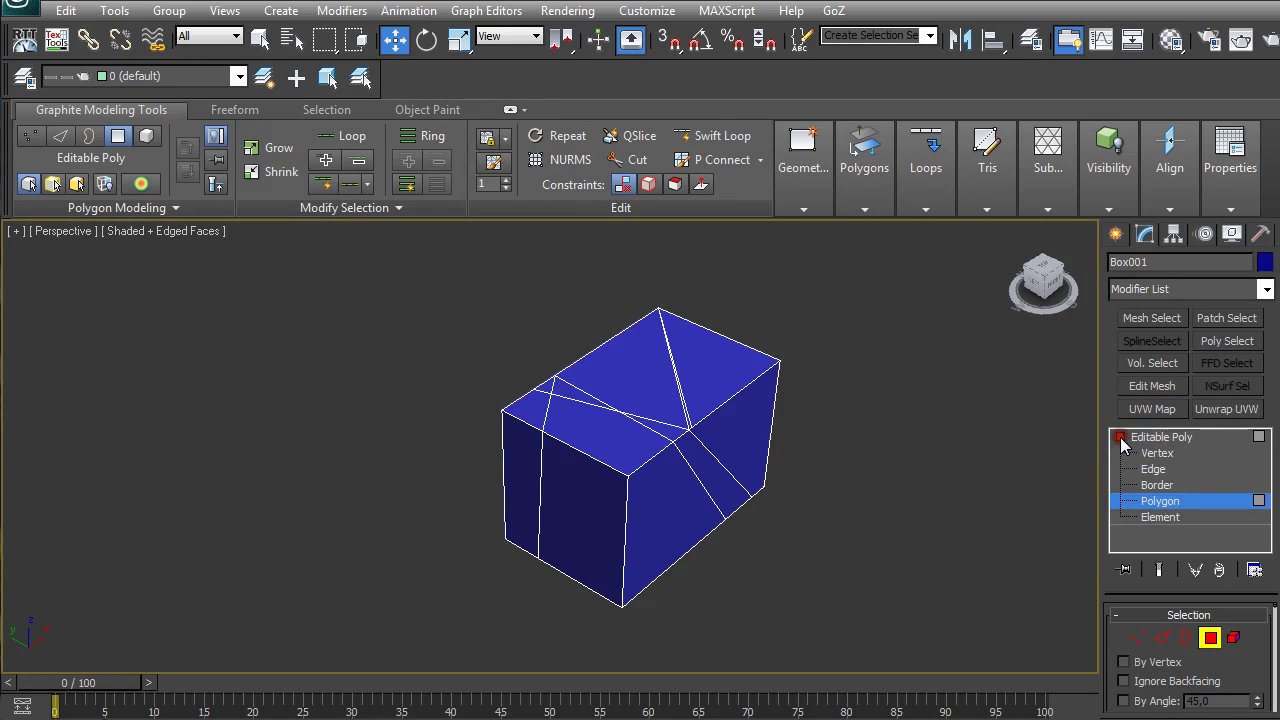
click(334, 110)
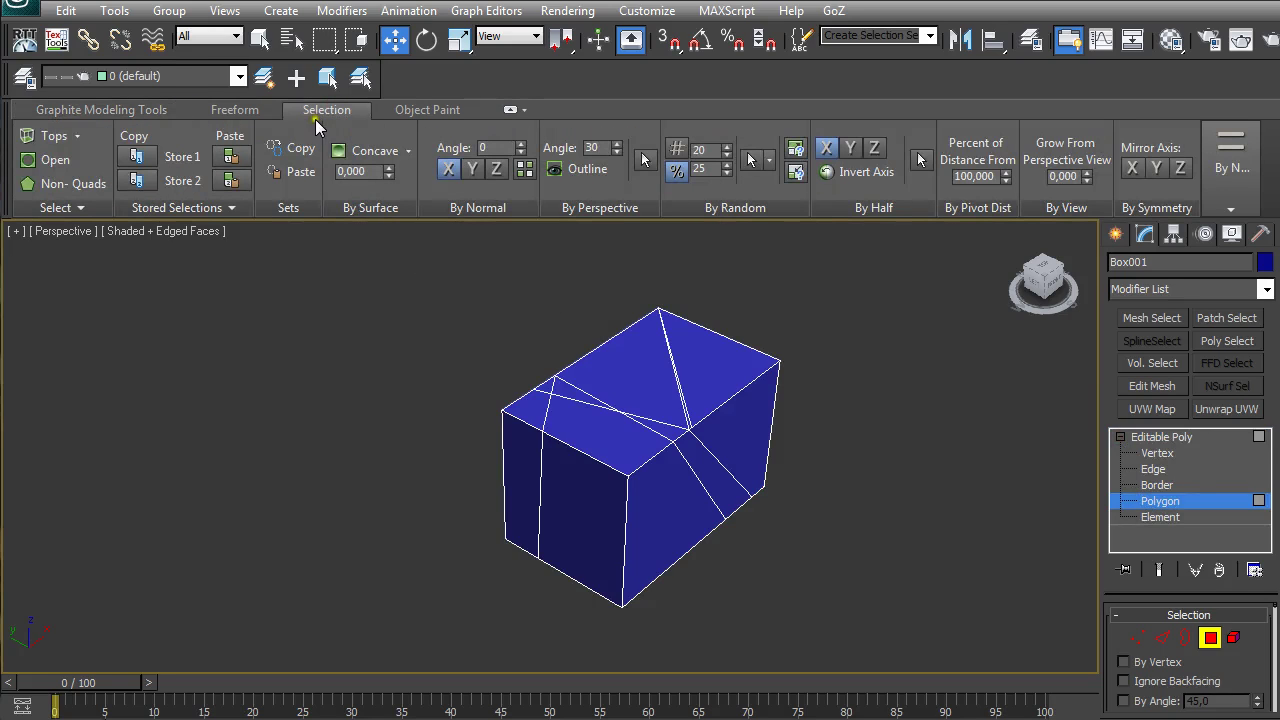
click(86, 185)
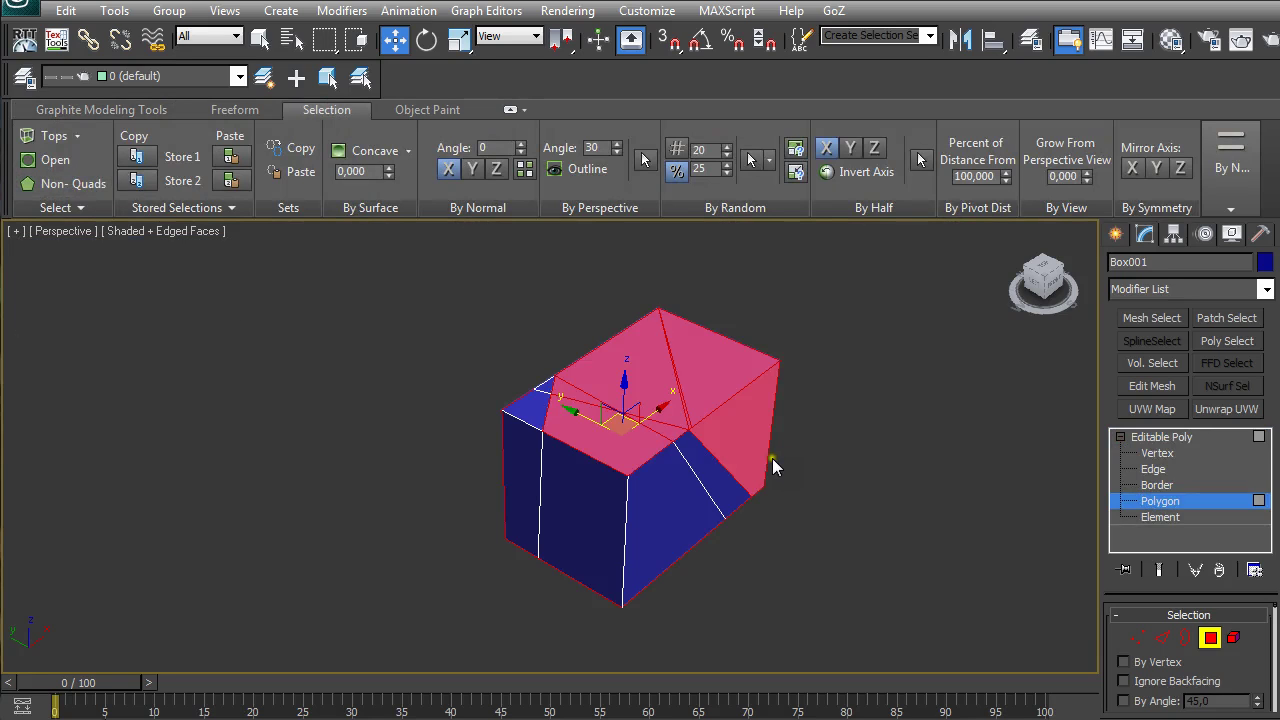
- Inspect the non-quads and keep only the small triangle at the upper front corner
alt+middle_drag(773, 465, 724, 487)
alt+middle_drag(720, 402, 839, 334)
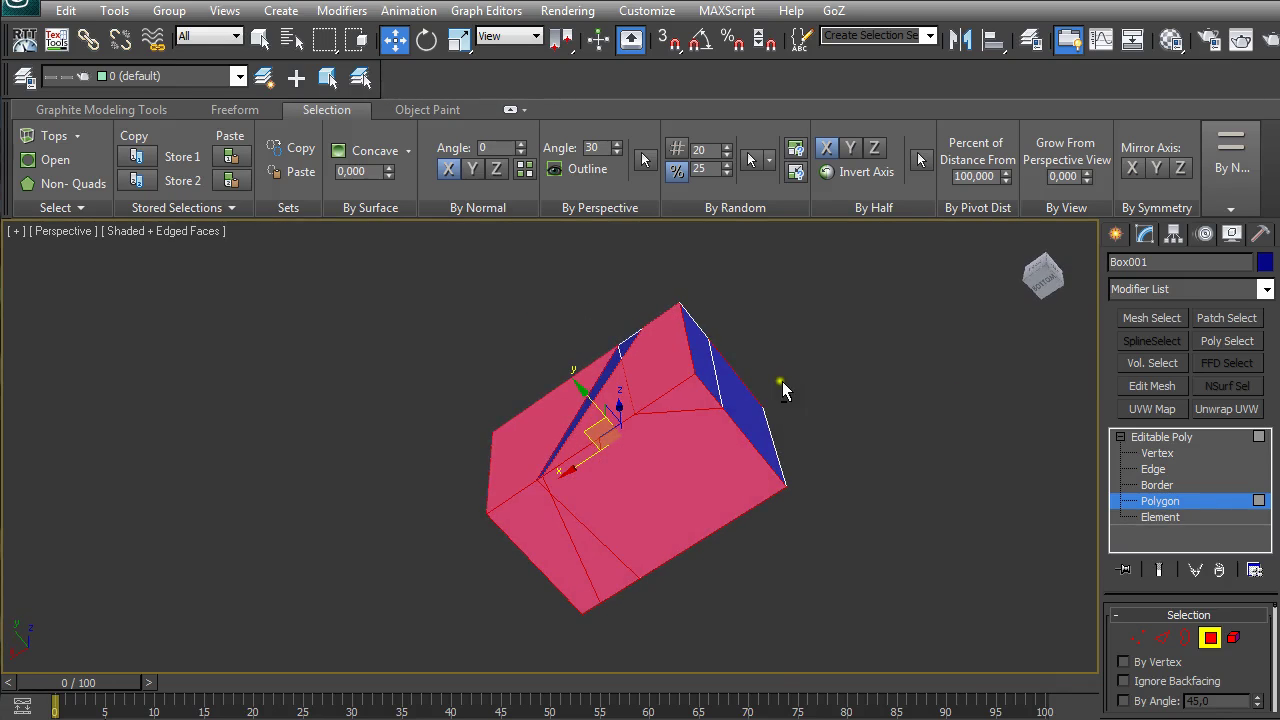
alt+middle_drag(783, 390, 785, 432)
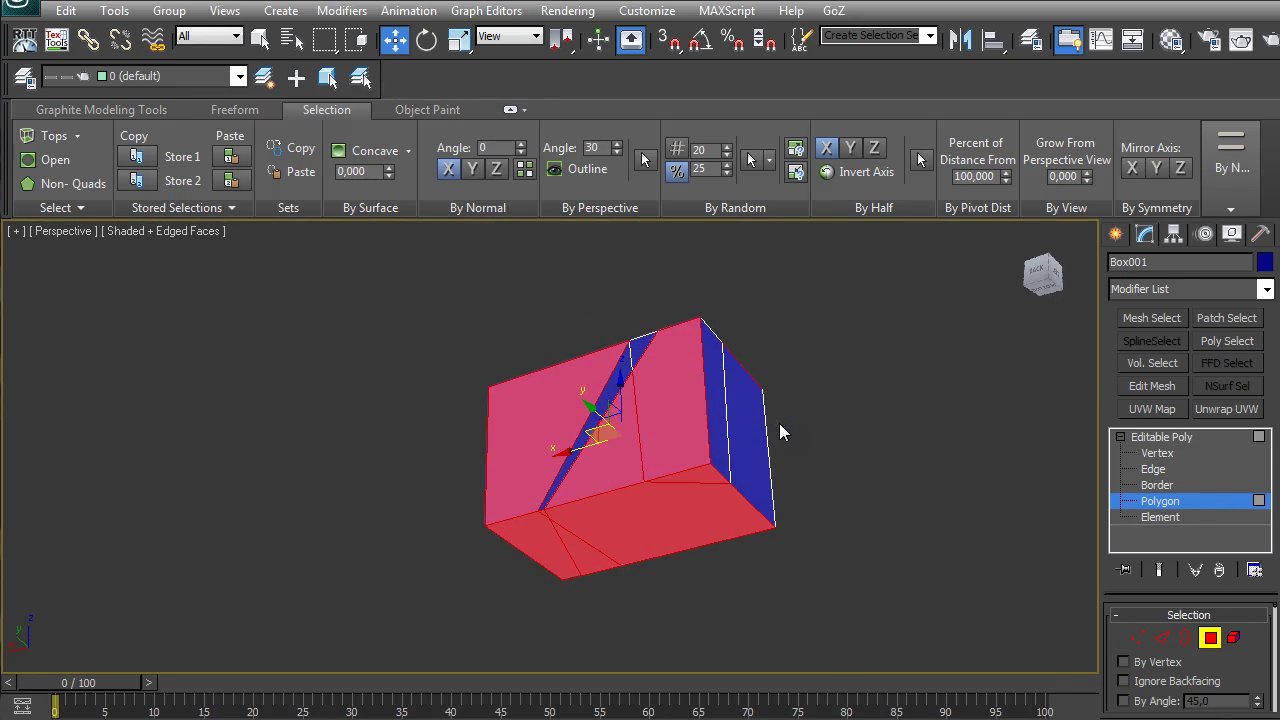
mouse_move(814, 423)
alt+middle_down()
mouse_move(709, 394)
mouse_move(807, 466)
mouse_move(757, 297)
mouse_move(791, 420)
mouse_move(805, 428)
alt+middle_up()
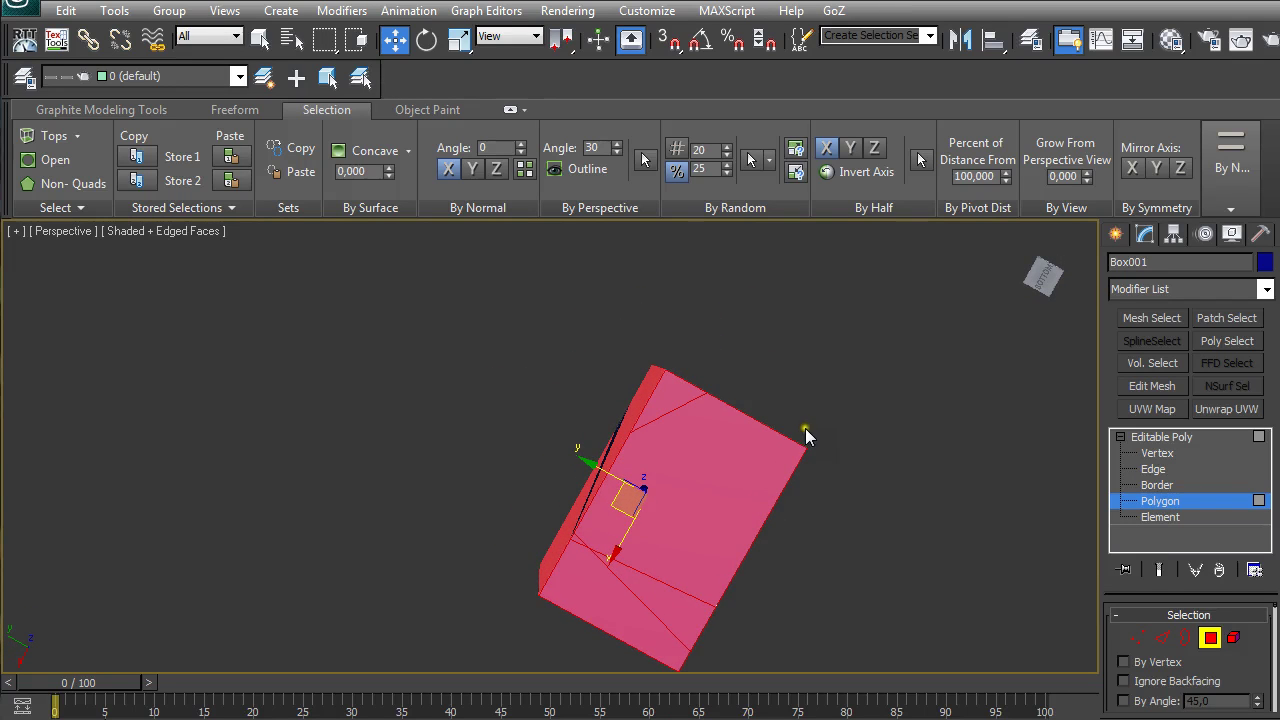
scroll(805, 428, up, 5)
click(854, 347)
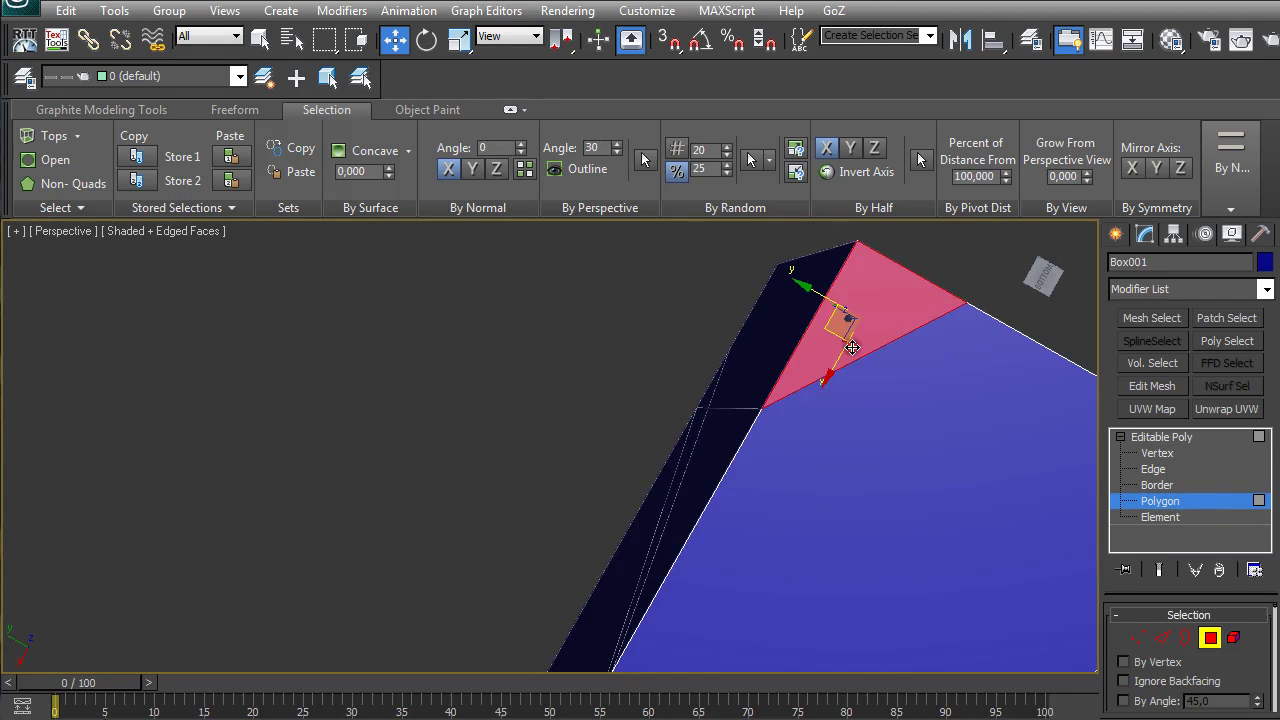
alt+middle_drag(680, 331, 580, 442)
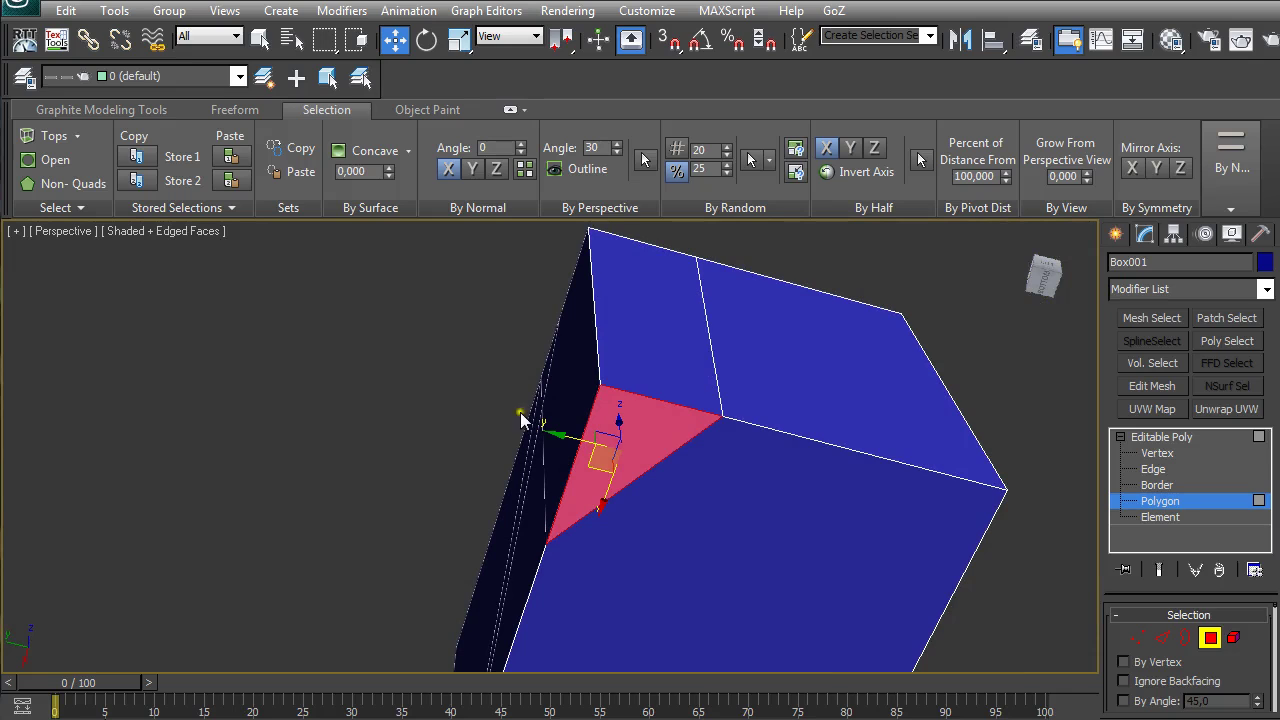
alt+middle_drag(400, 393, 730, 380)
scroll(709, 377, down, 3)
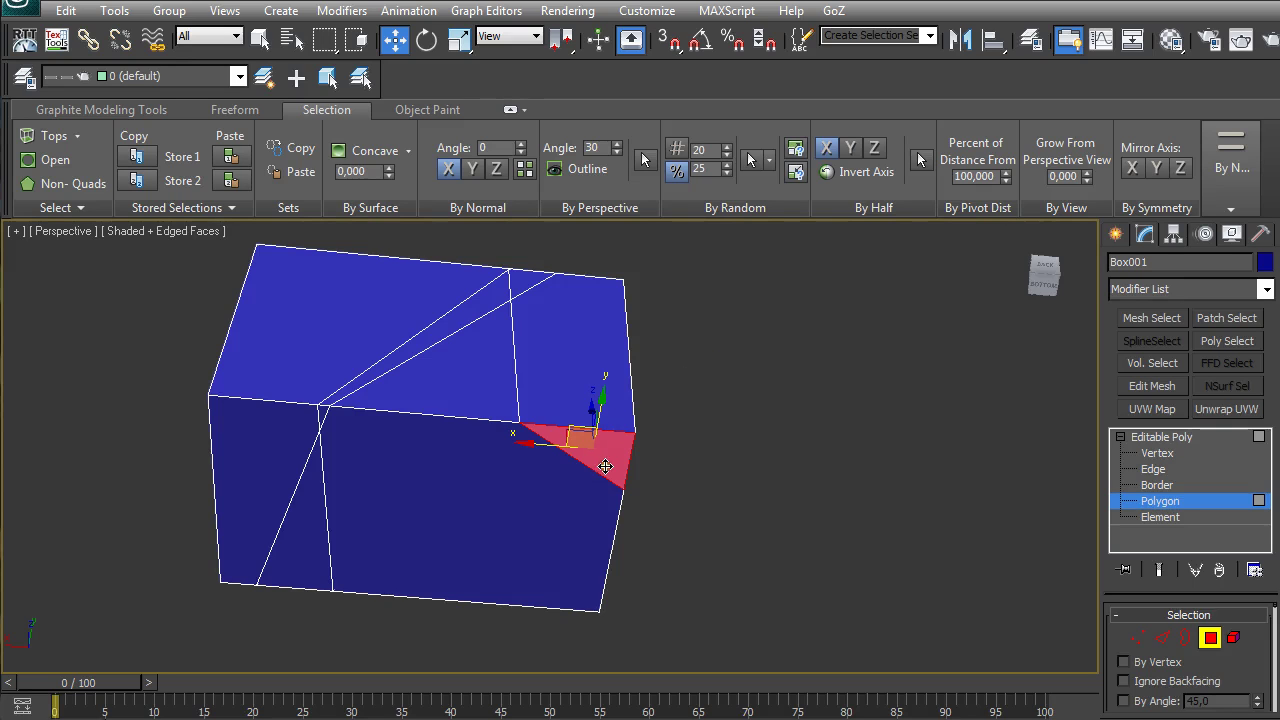
- View Box001 from below and above, then select the irregular five-sided middle-band polygon
click(665, 377)
mouse_move(667, 381)
alt+middle_down()
mouse_move(634, 386)
mouse_move(680, 360)
alt+middle_up()
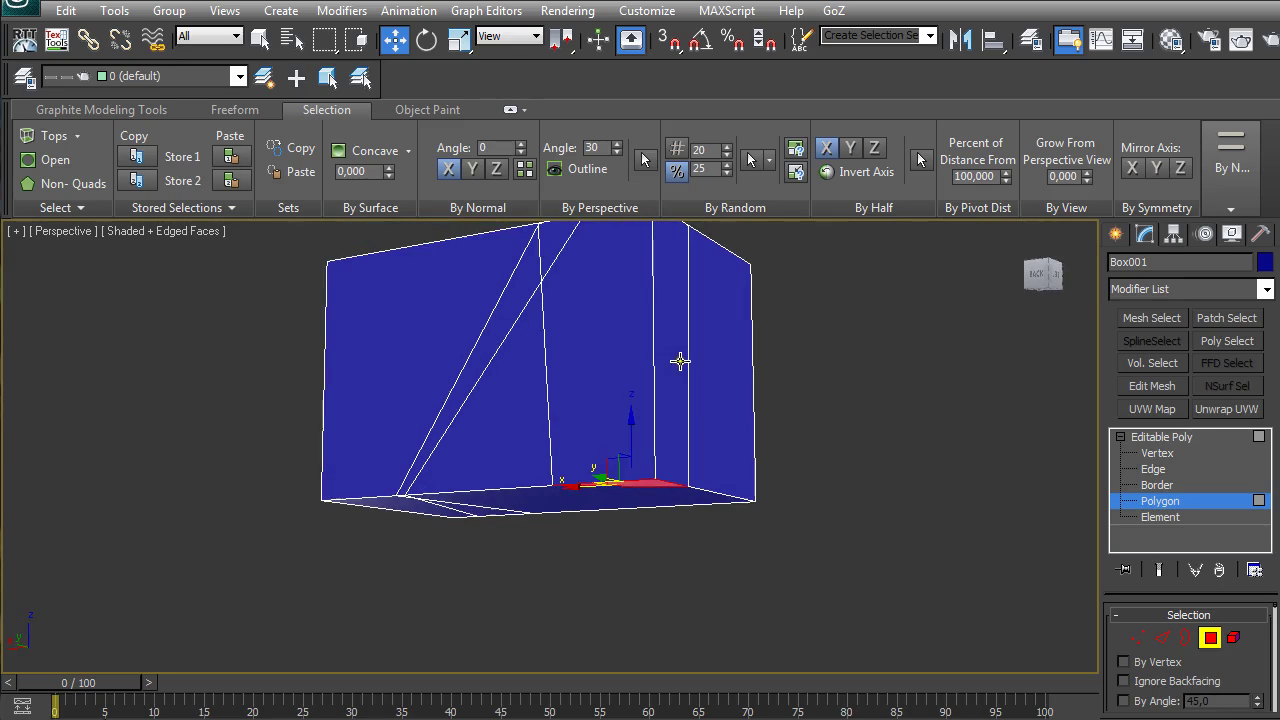
alt+middle_drag(609, 335, 691, 411)
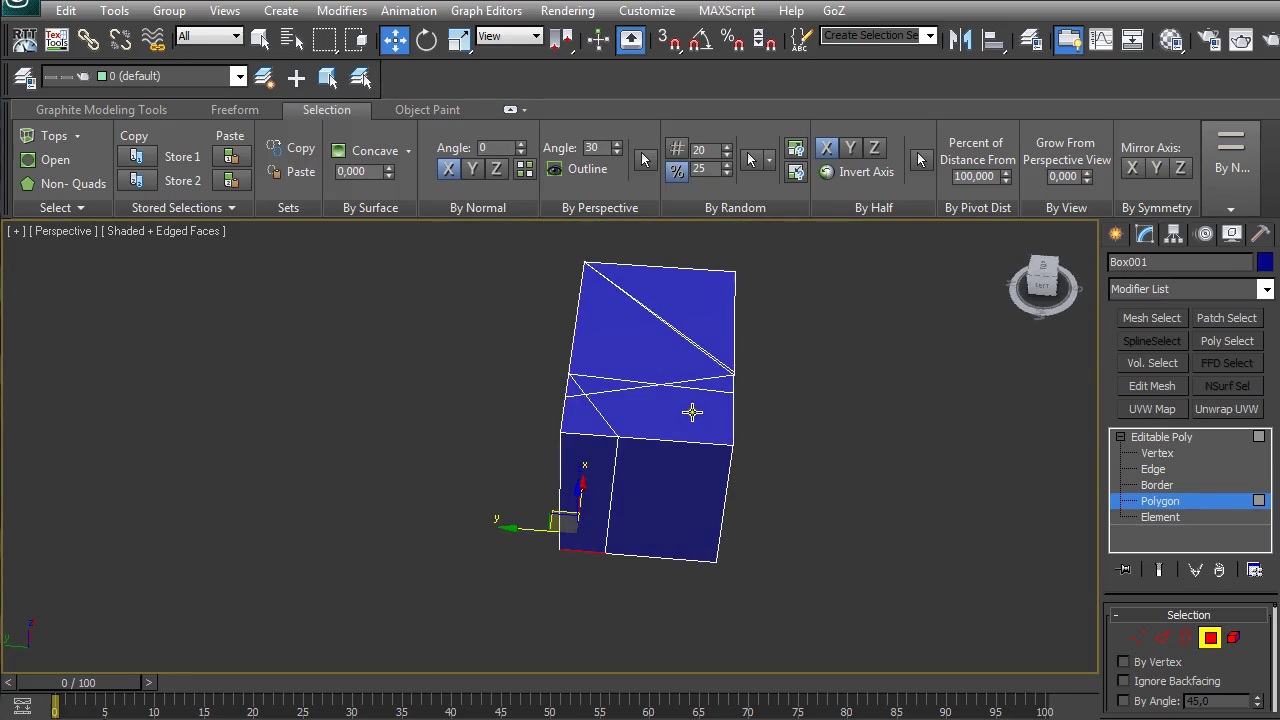
click(714, 423)
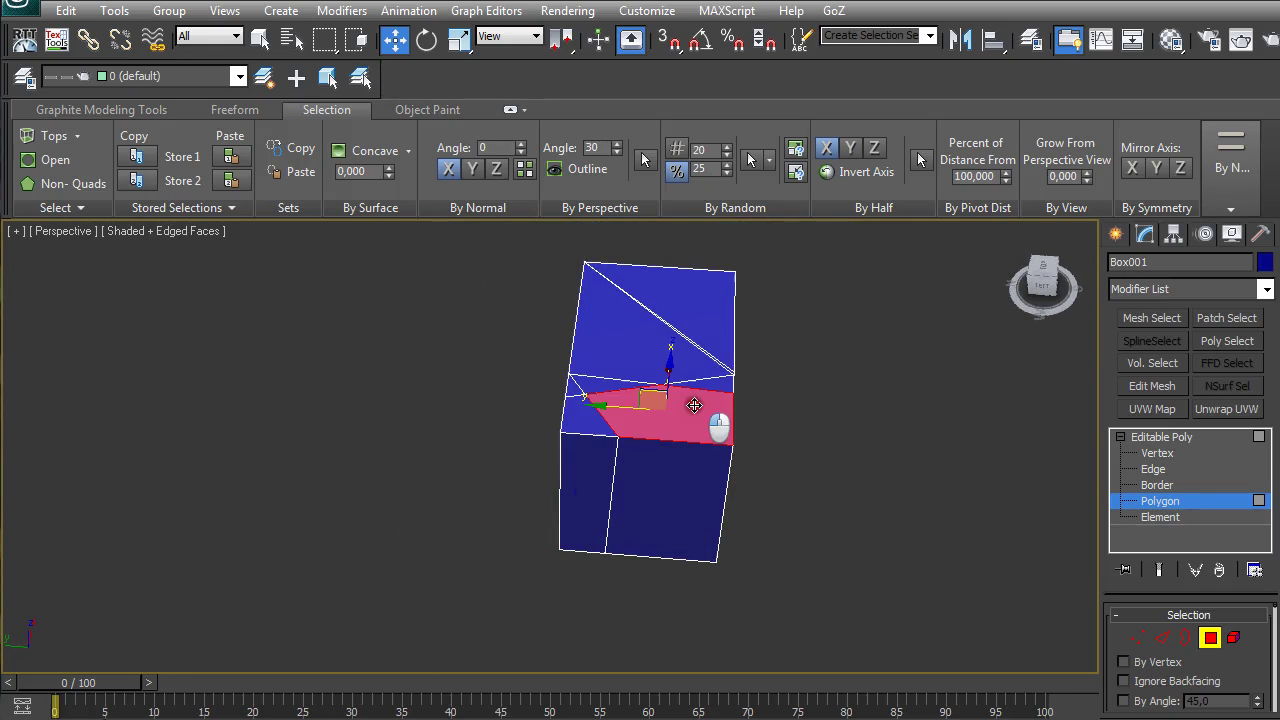
click(816, 415)
scroll(816, 417, up, 5)
scroll(823, 406, down, 2)
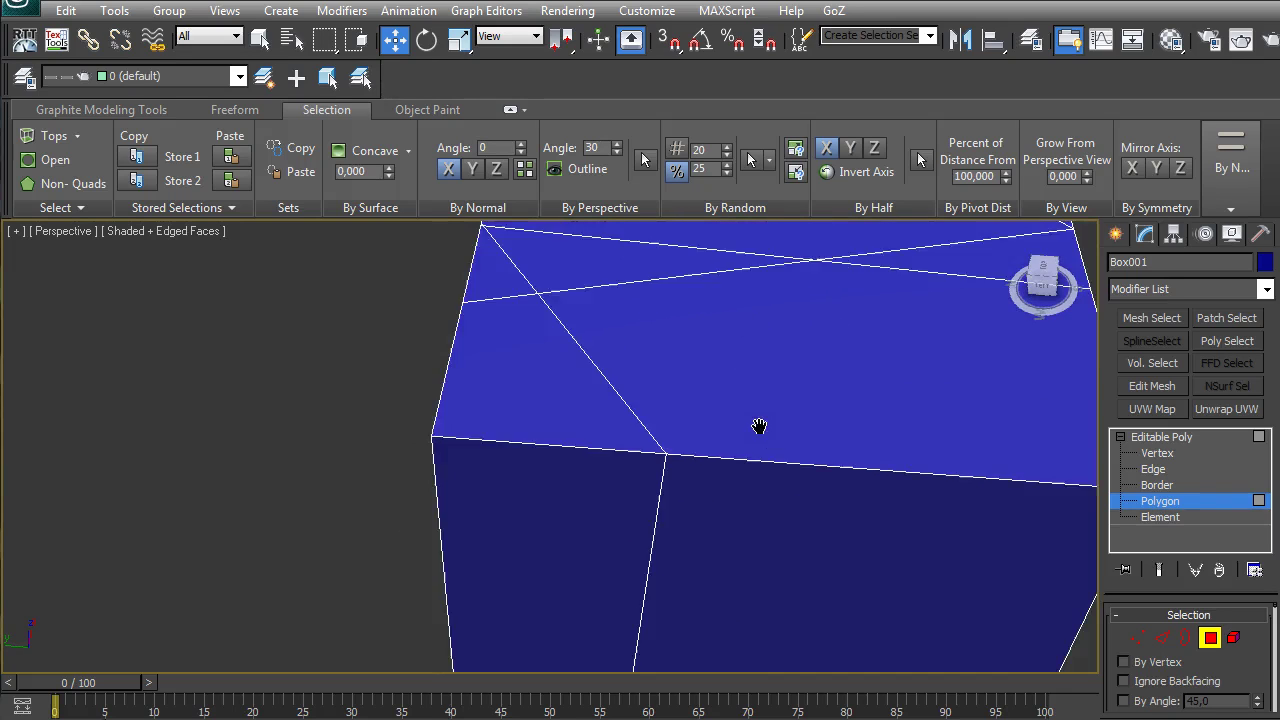
click(757, 423)
scroll(564, 375, down, 4)
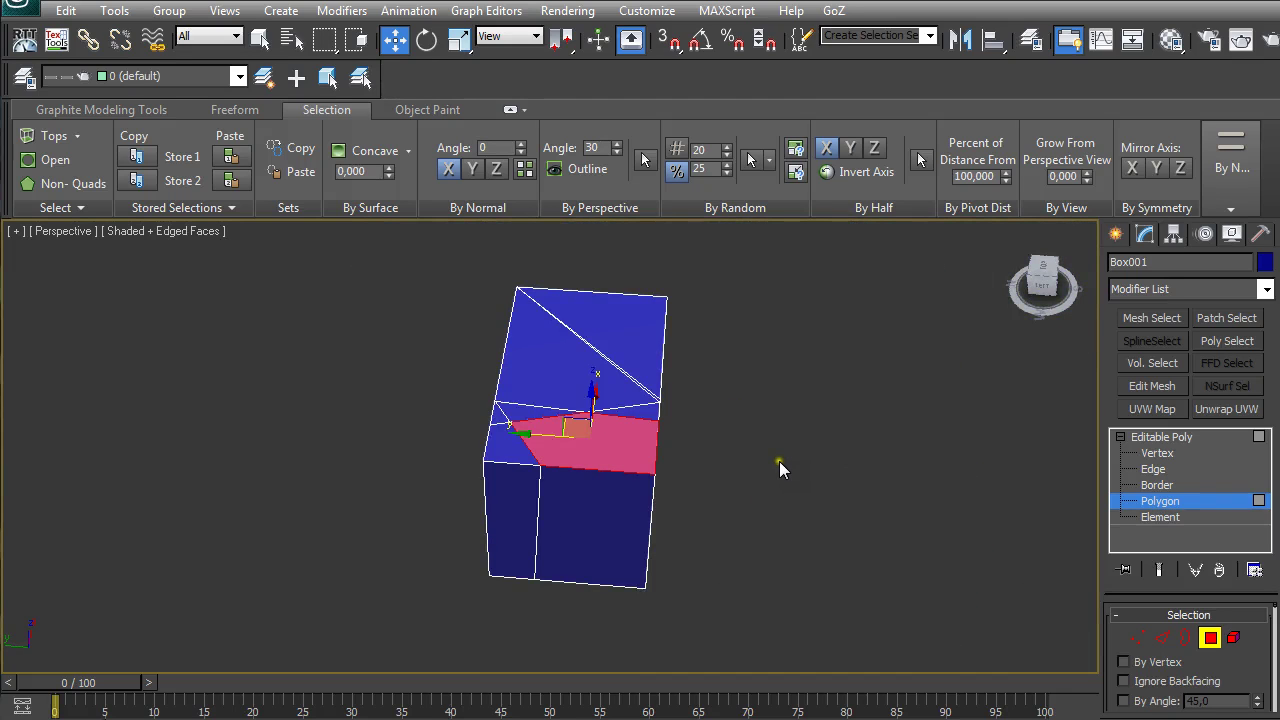
scroll(779, 461, up, 3)
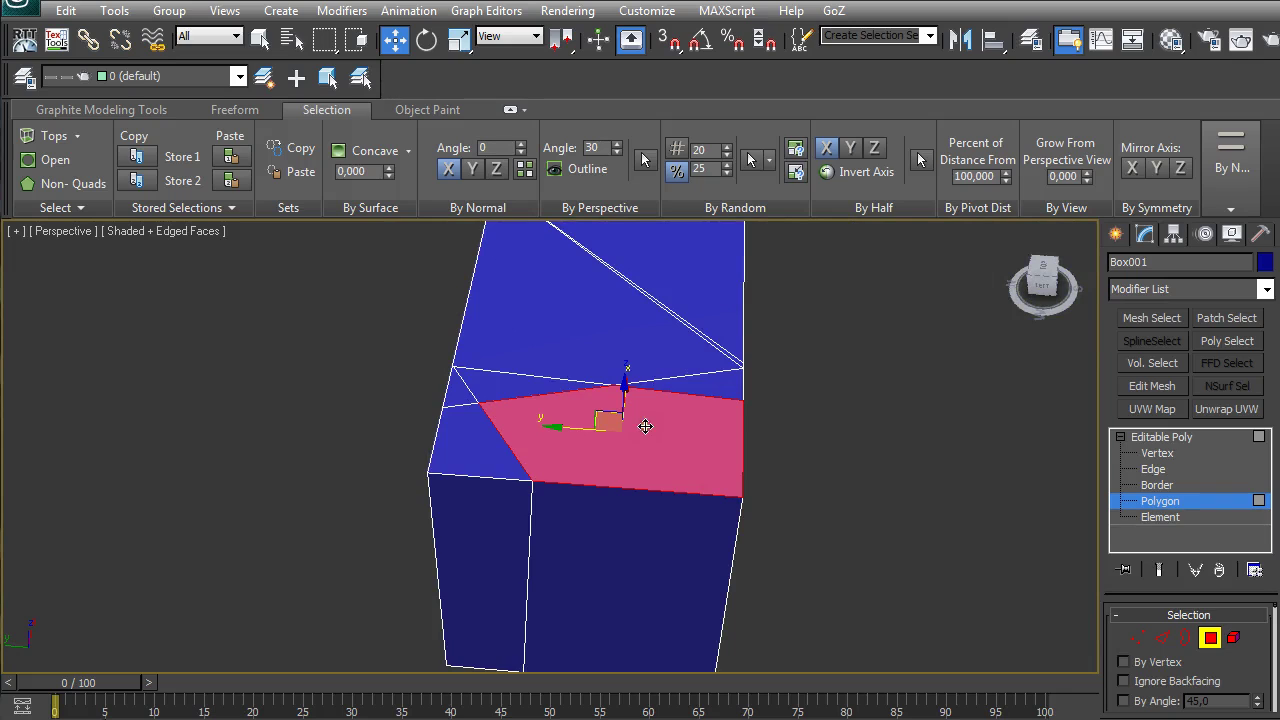
- At Vertex level, Target Weld the stray side-edge vertices onto their neighbouring corner vertices
click(1158, 454)
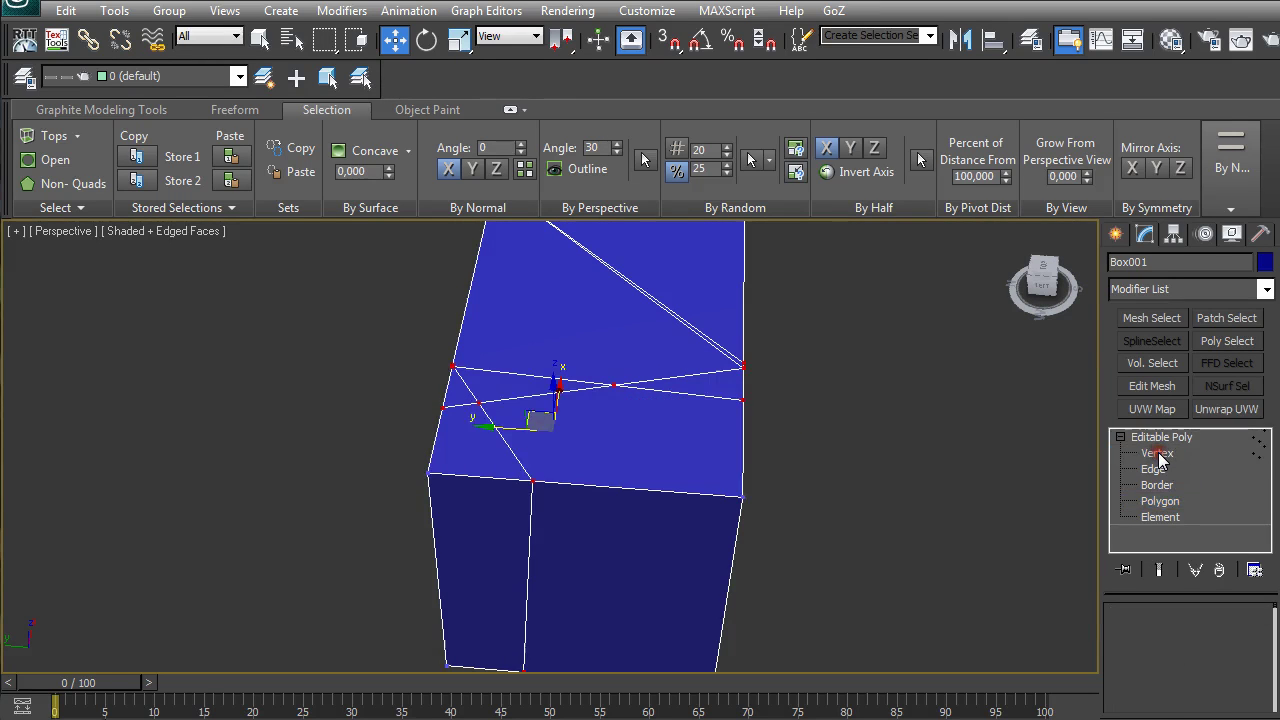
right_click(608, 412)
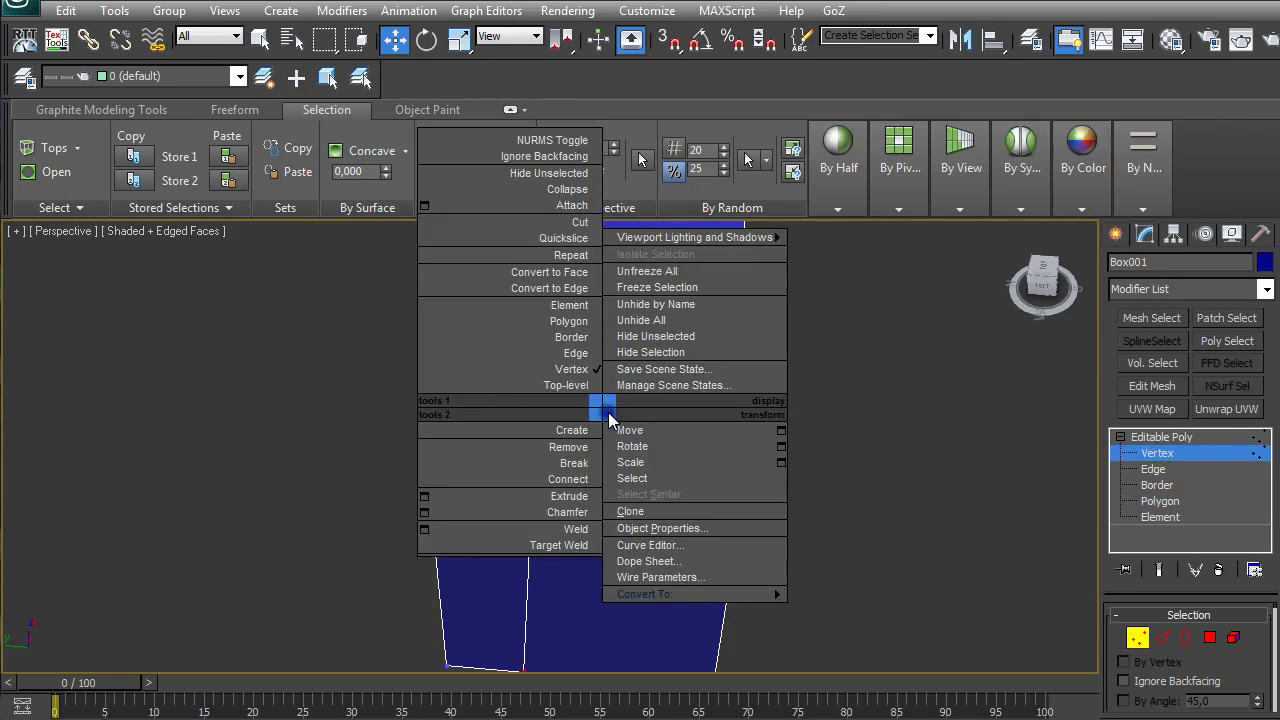
click(572, 552)
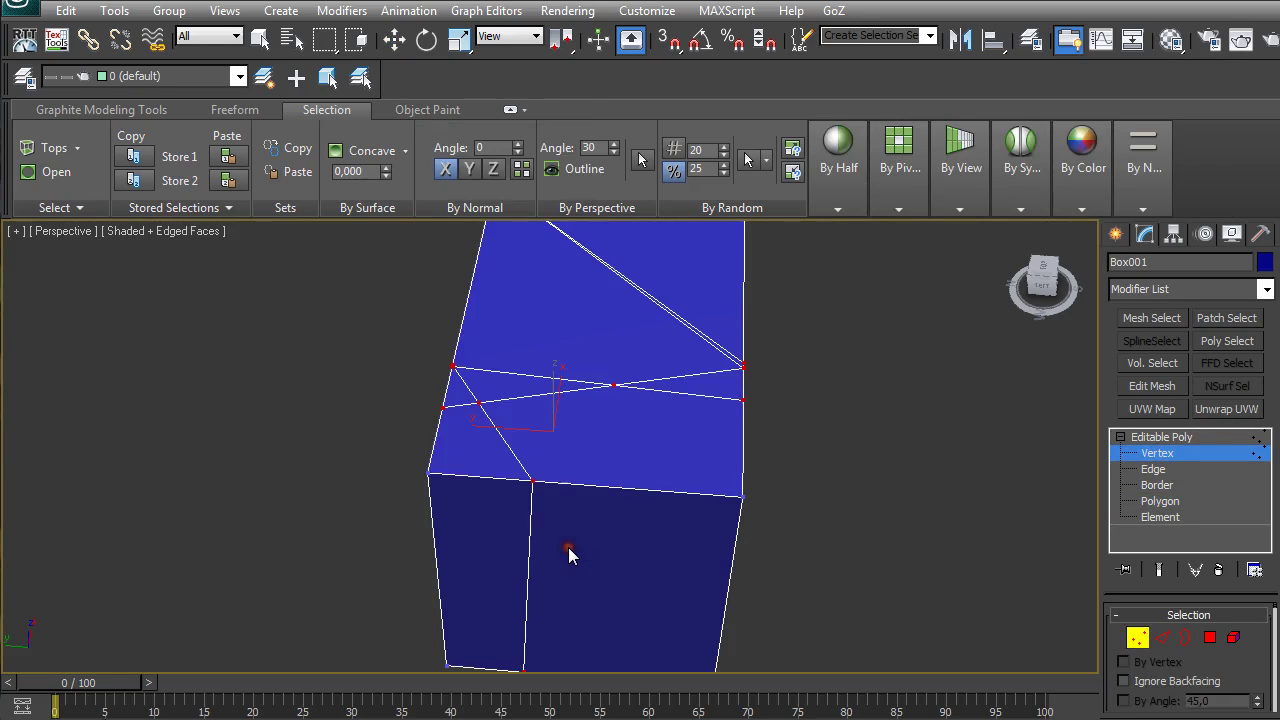
click(477, 402)
click(531, 480)
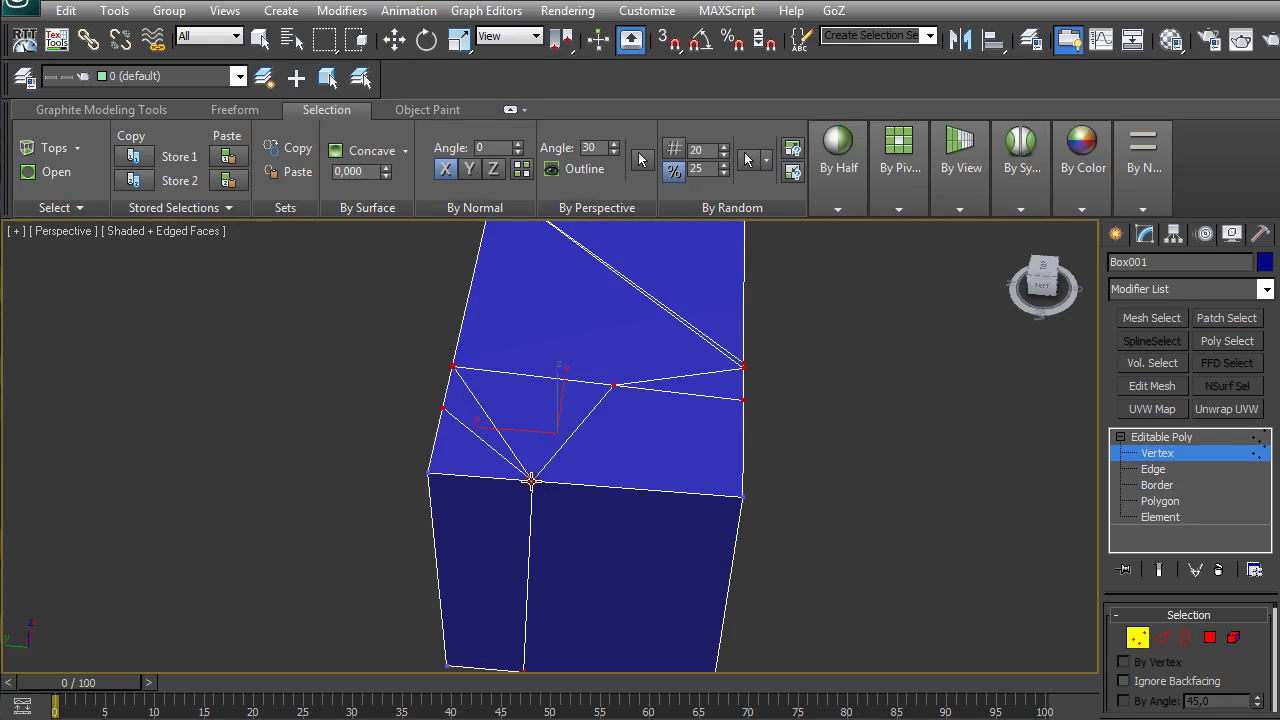
click(624, 391)
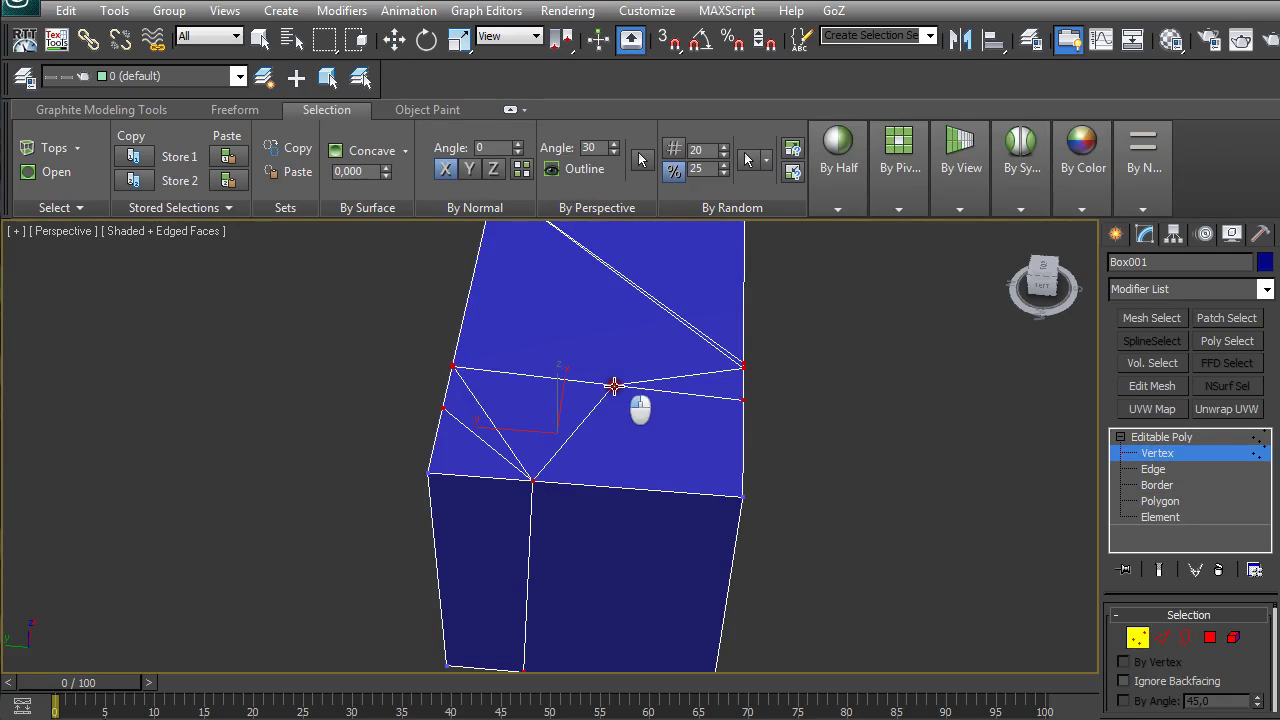
click(745, 408)
click(745, 406)
click(743, 498)
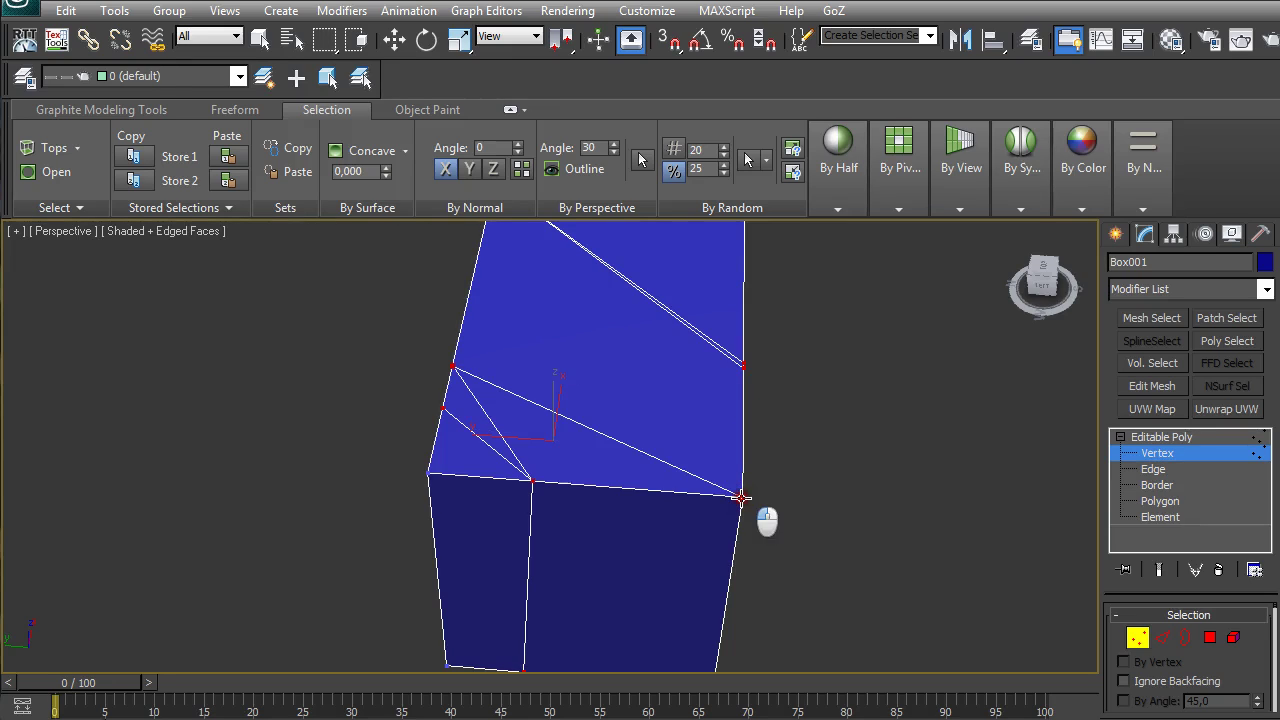
click(444, 410)
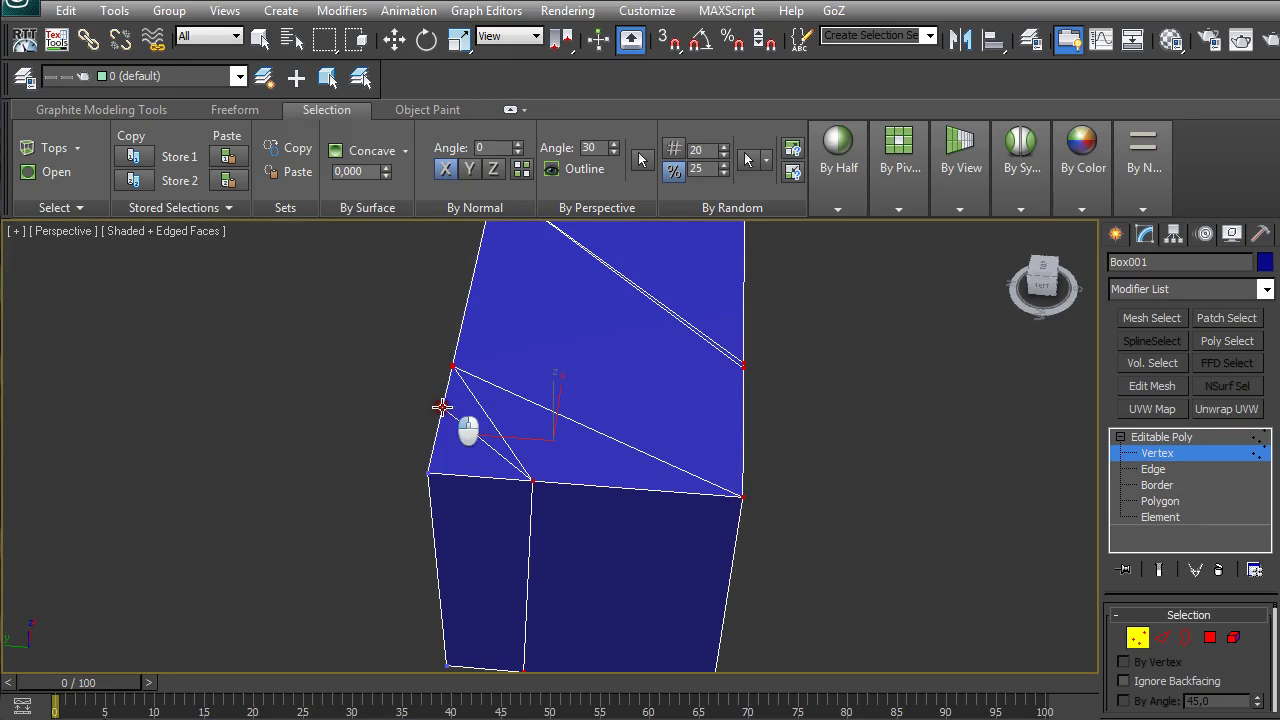
click(430, 474)
click(451, 367)
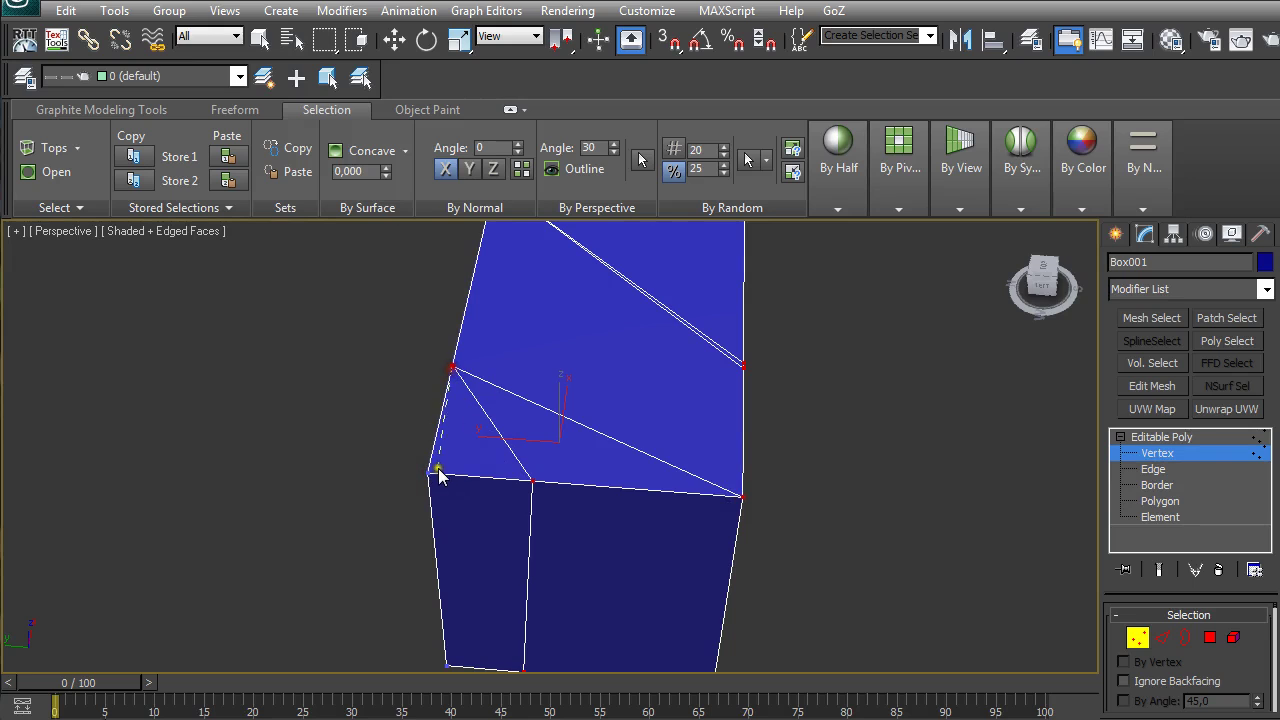
right_click(431, 471)
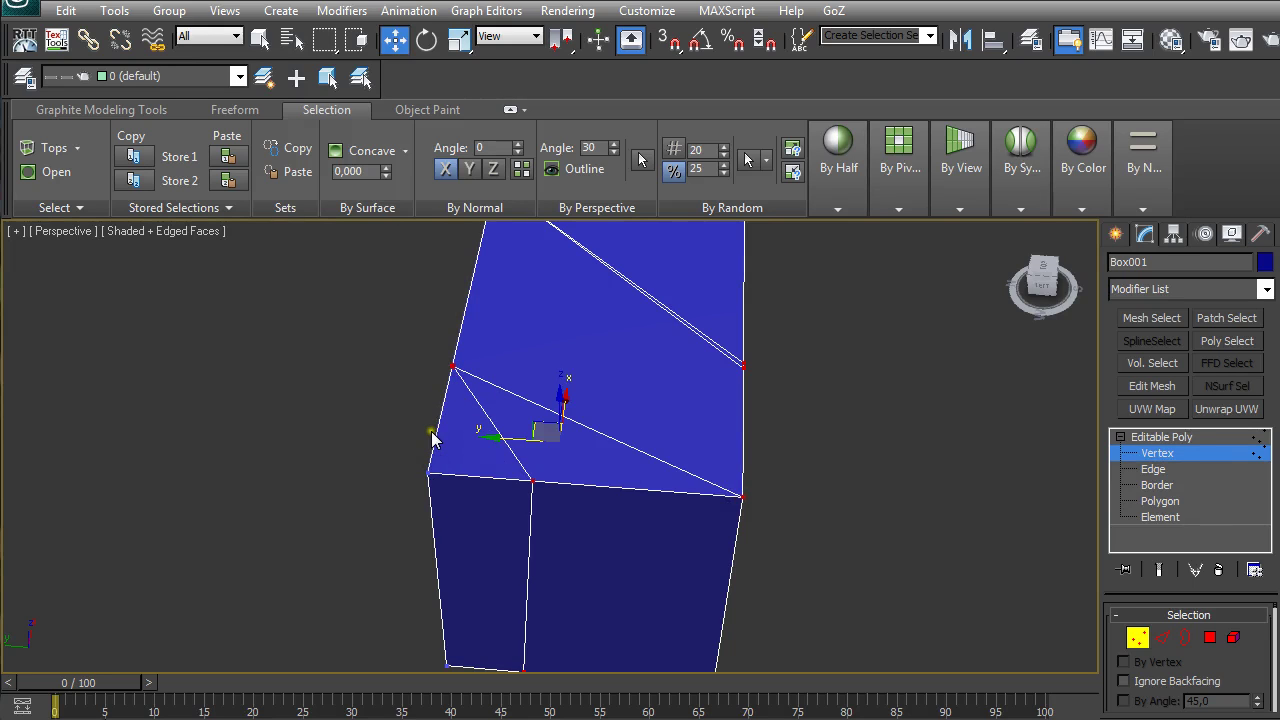
- Orbit to check the welded edges and show the Graphite Modeling Tools ribbon
alt+middle_drag(434, 434, 677, 389)
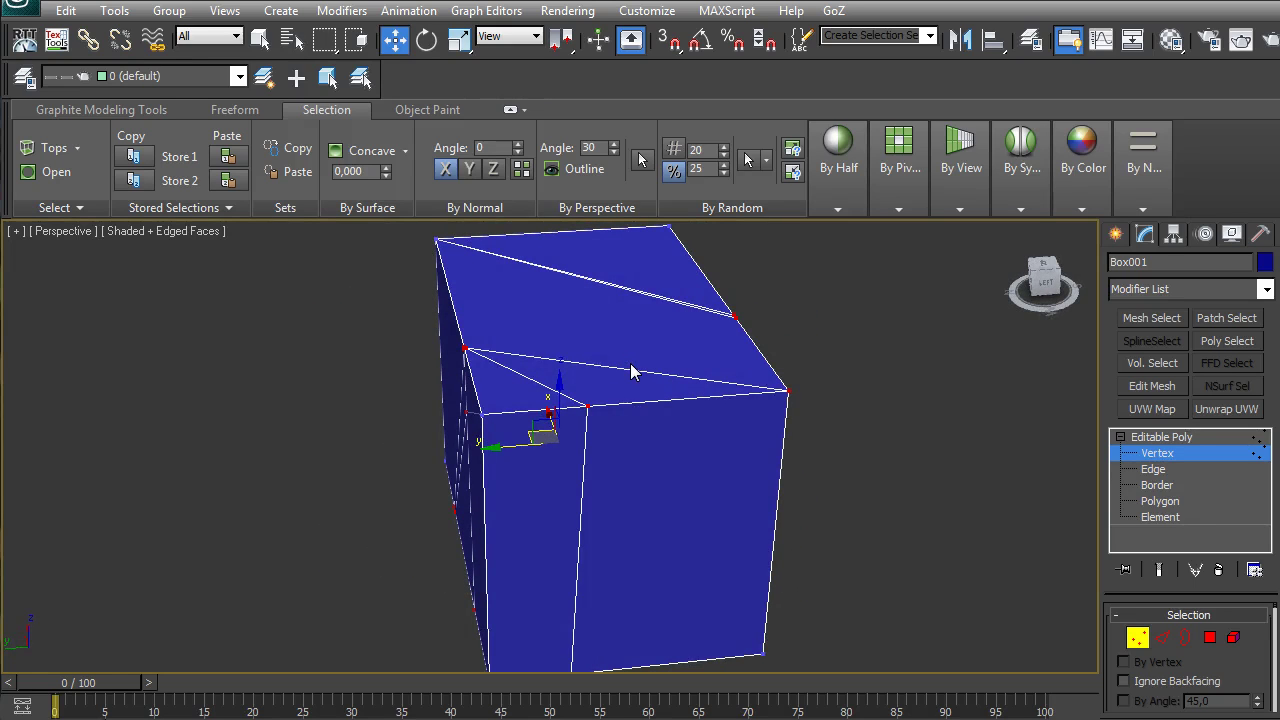
alt+middle_drag(734, 449, 731, 386)
alt+middle_drag(881, 583, 843, 457)
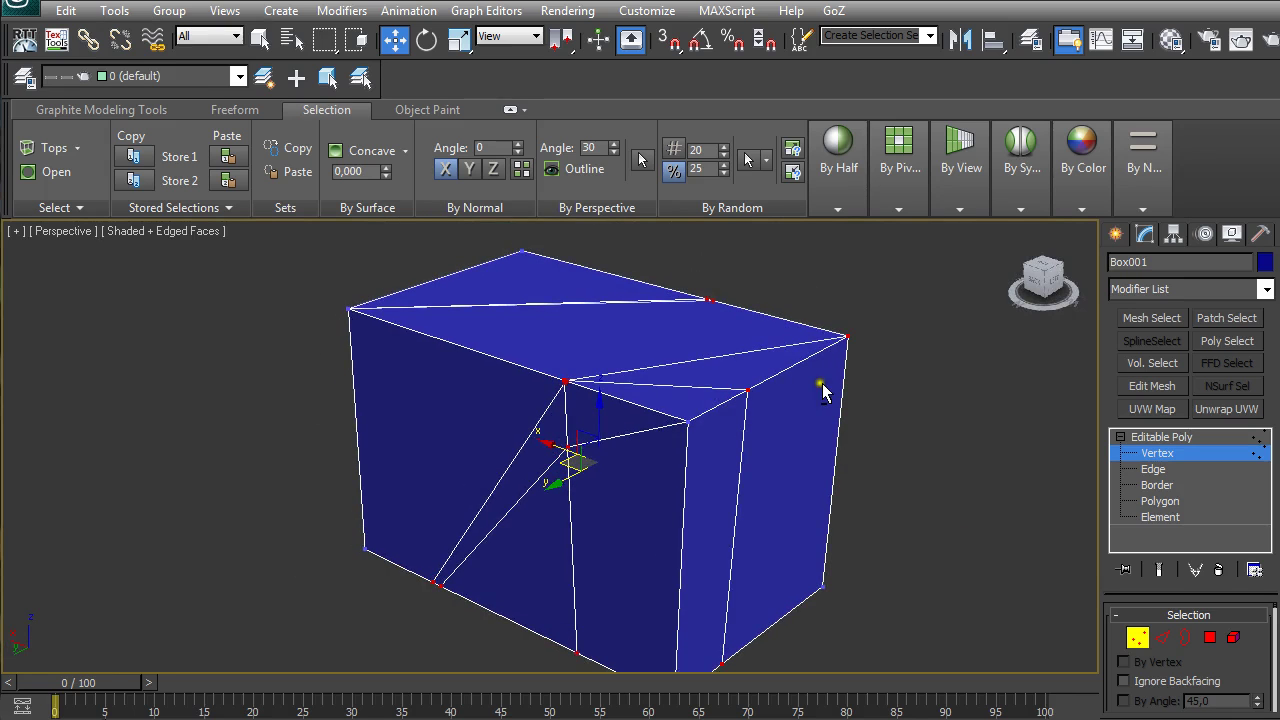
alt+middle_drag(829, 386, 695, 437)
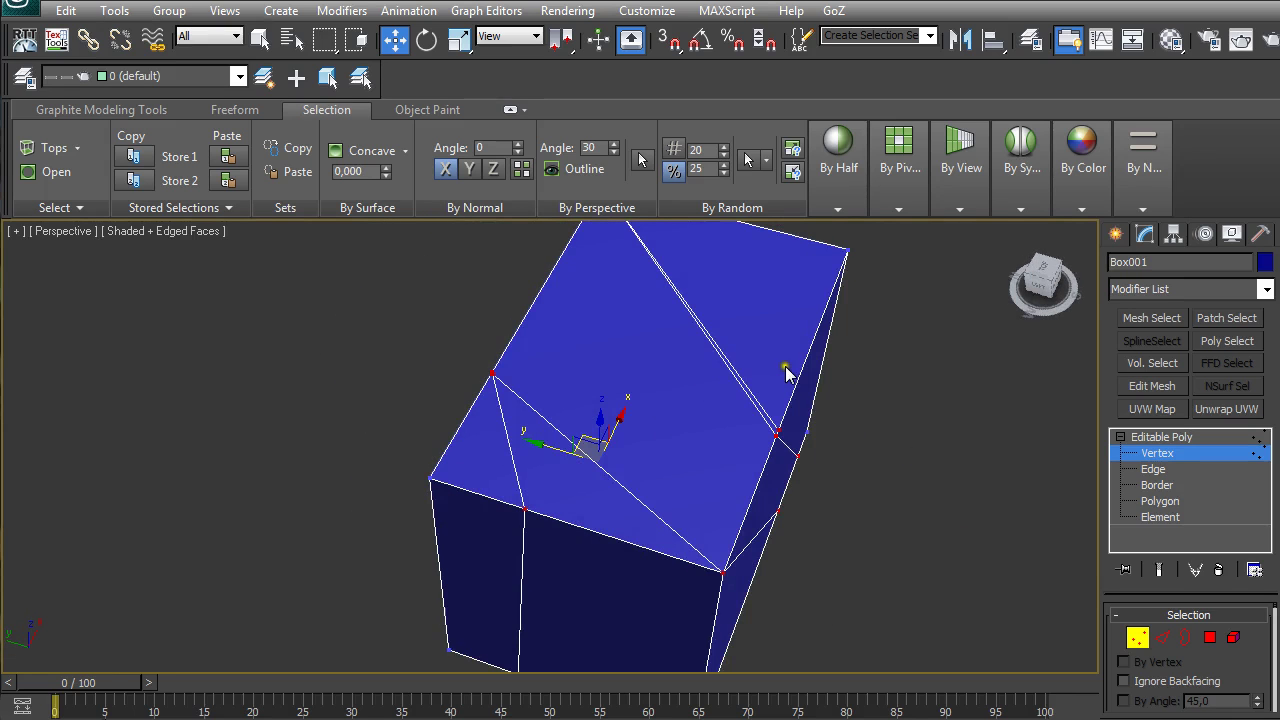
alt+middle_drag(786, 372, 749, 391)
scroll(763, 389, down, 4)
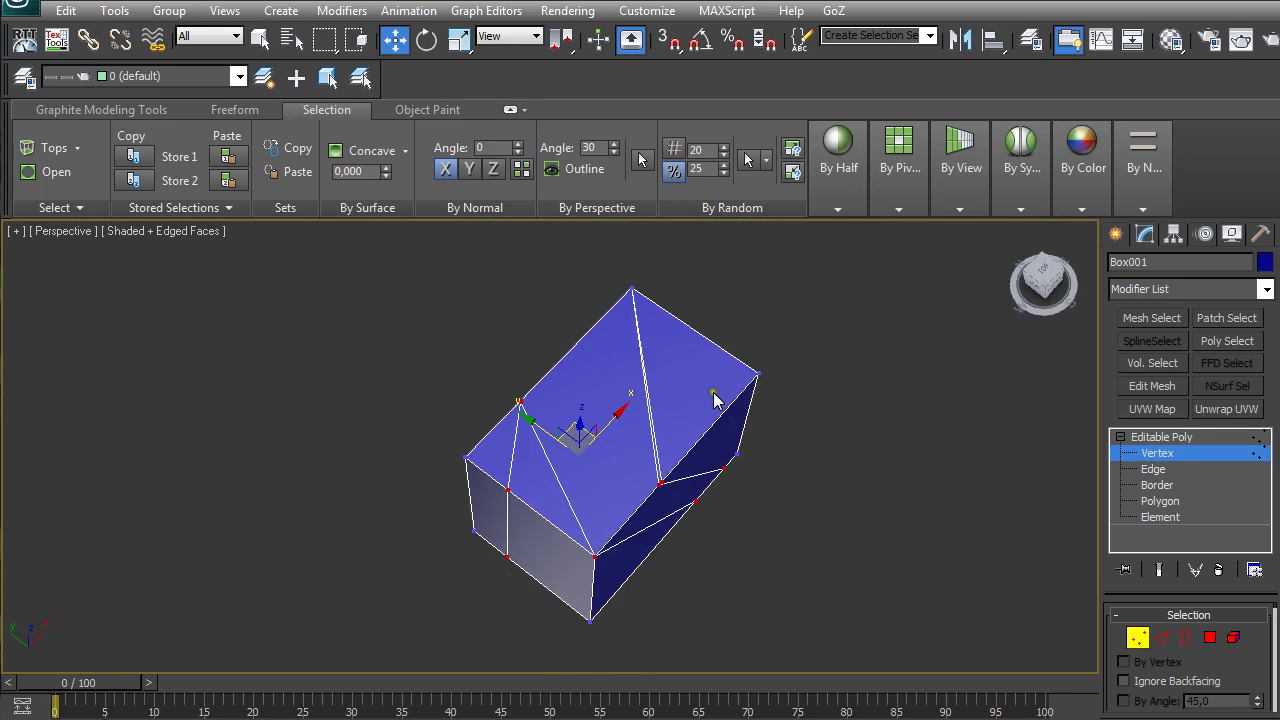
scroll(716, 400, up, 5)
scroll(740, 442, up, 2)
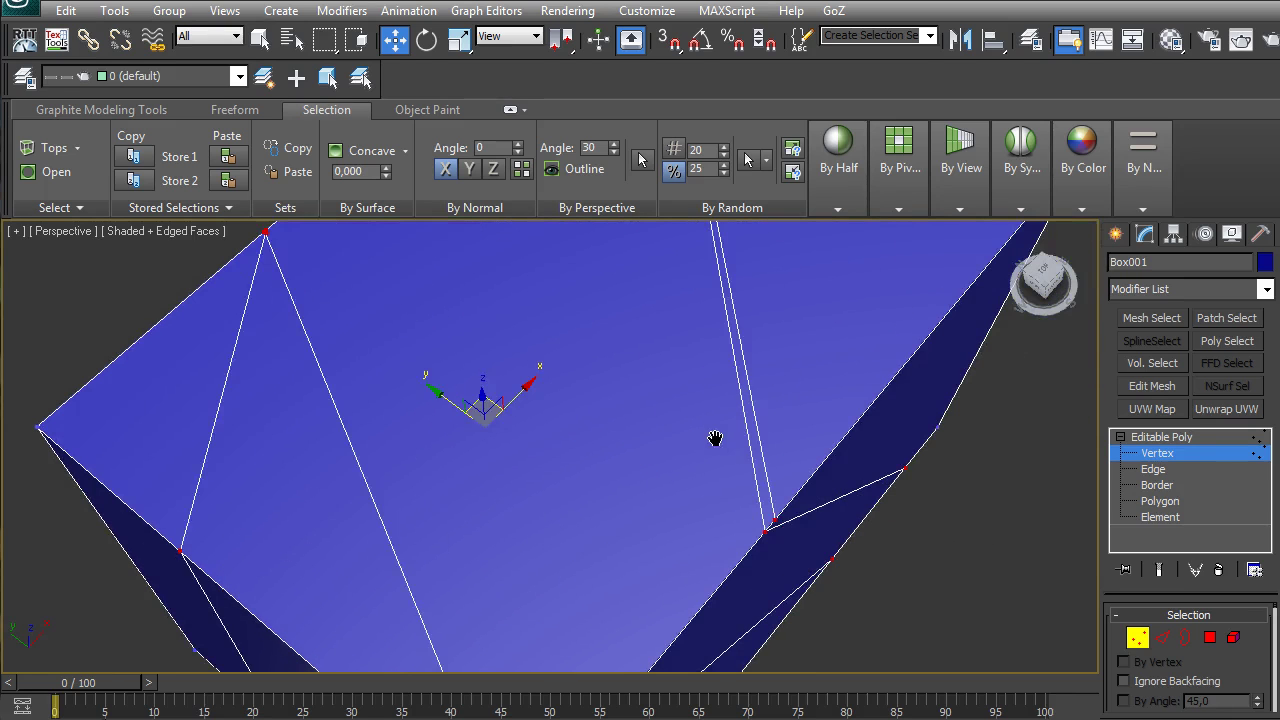
alt+middle_drag(800, 523, 780, 497)
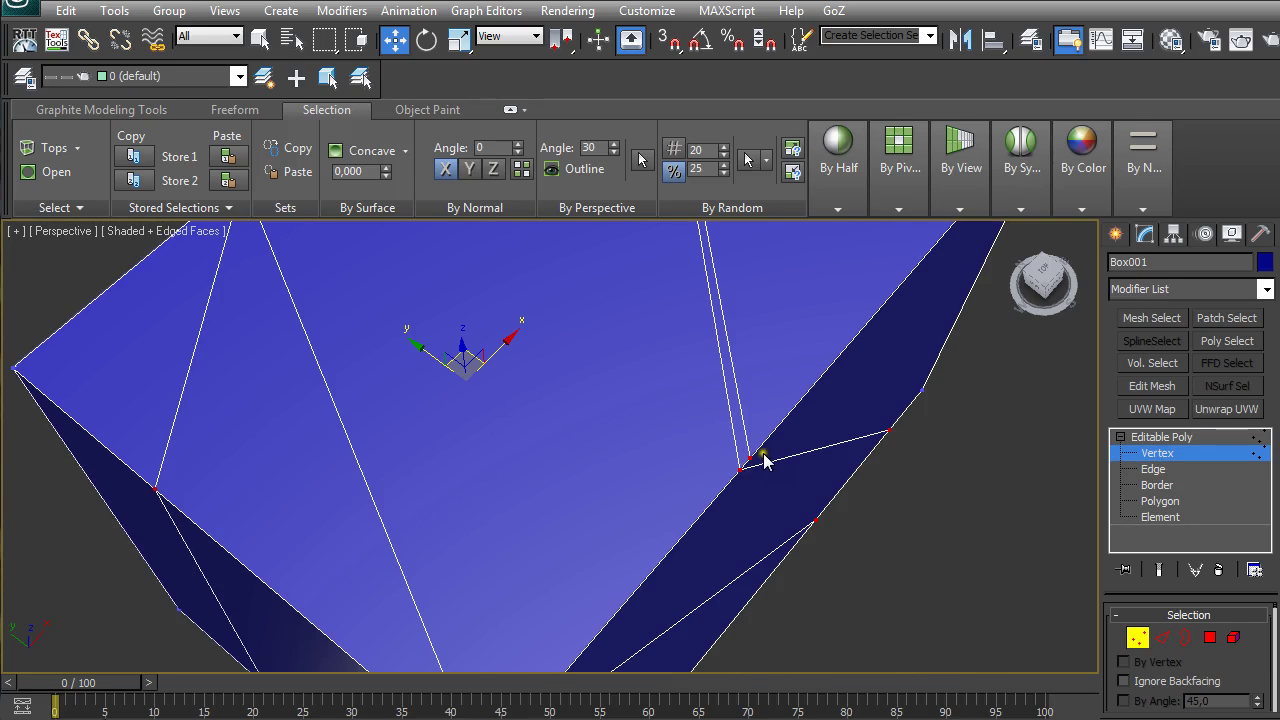
scroll(766, 460, down, 2)
alt+middle_drag(703, 362, 737, 414)
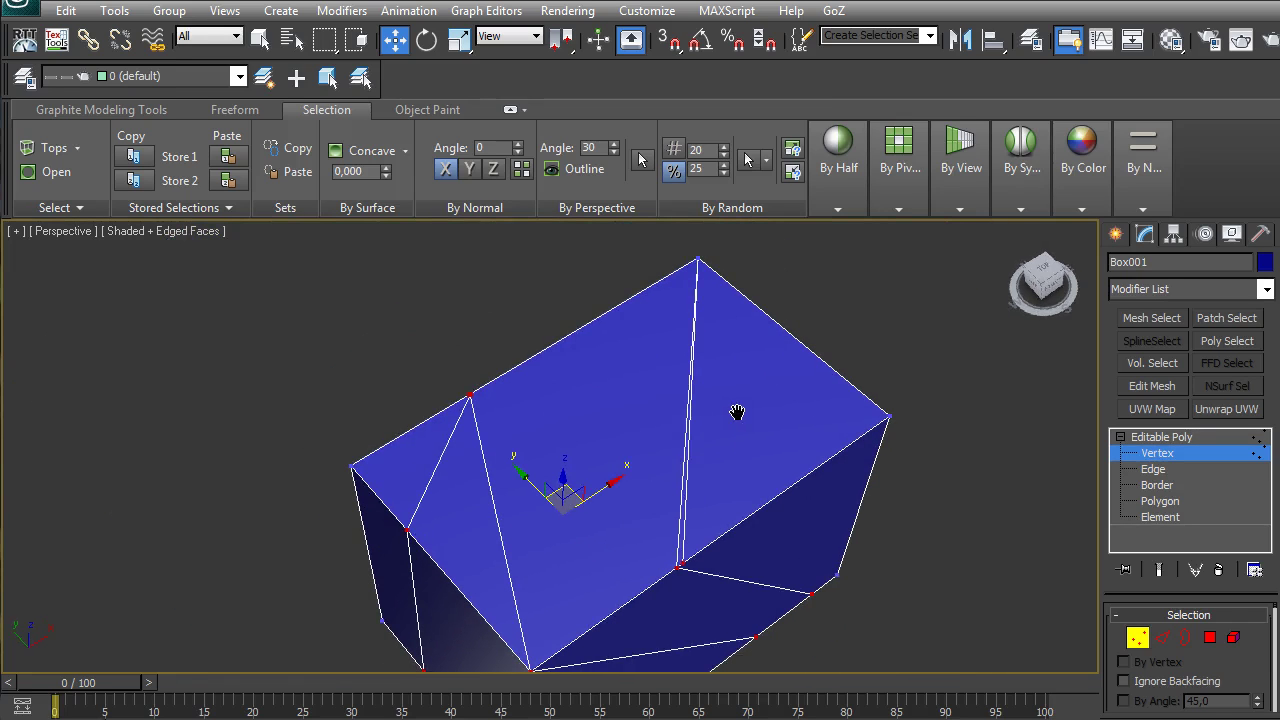
click(115, 113)
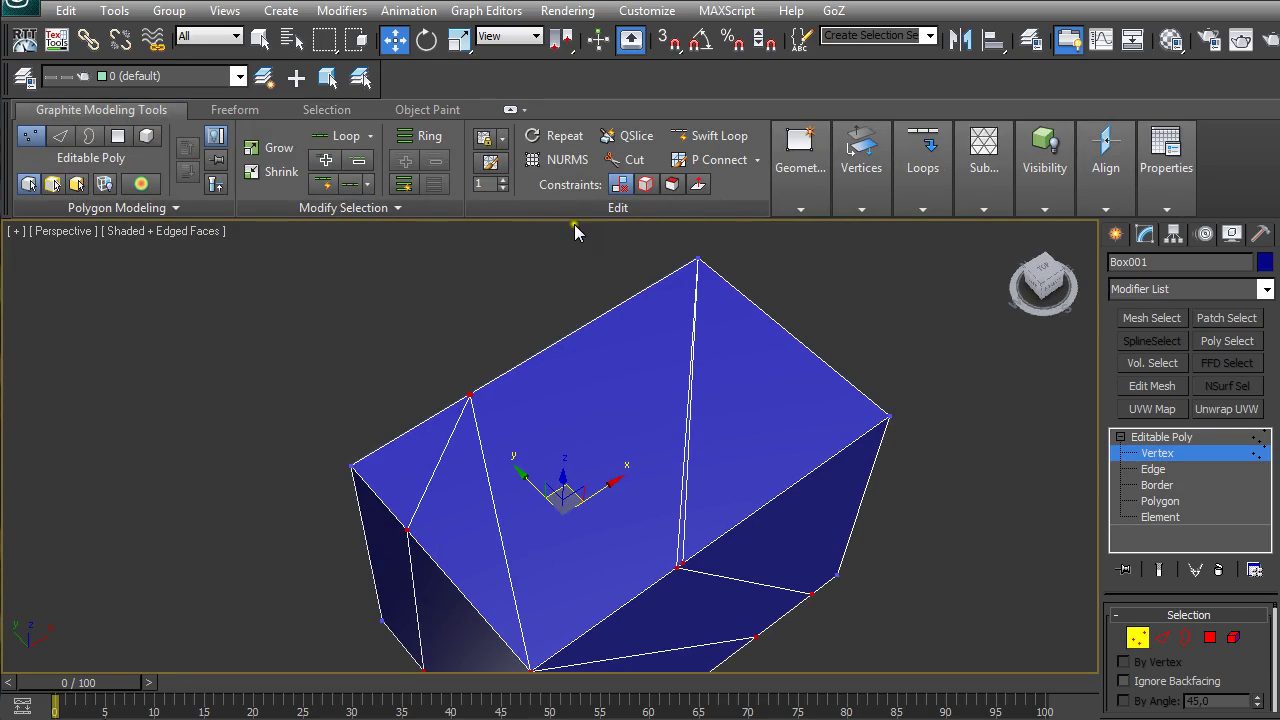
- Cut a new edge across the top face from its top vertex to the front edge
click(632, 163)
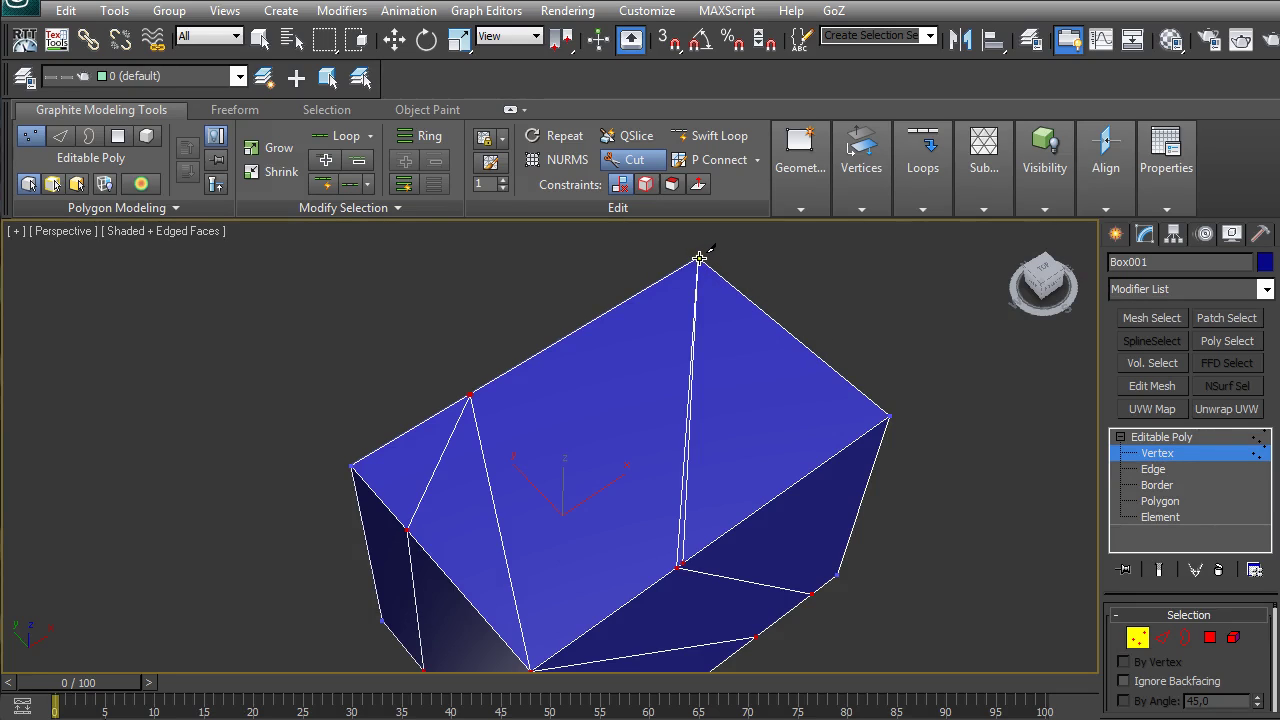
click(699, 258)
click(681, 564)
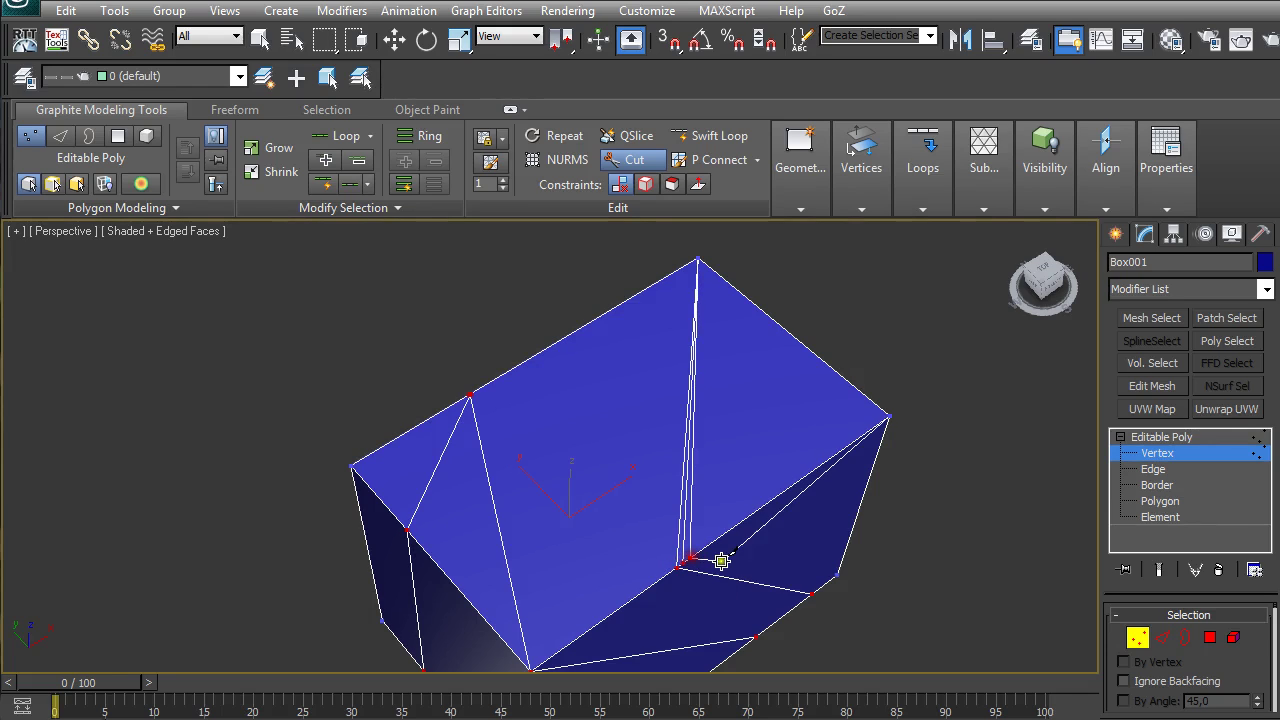
middle_drag(751, 560, 800, 534)
scroll(800, 534, up, 5)
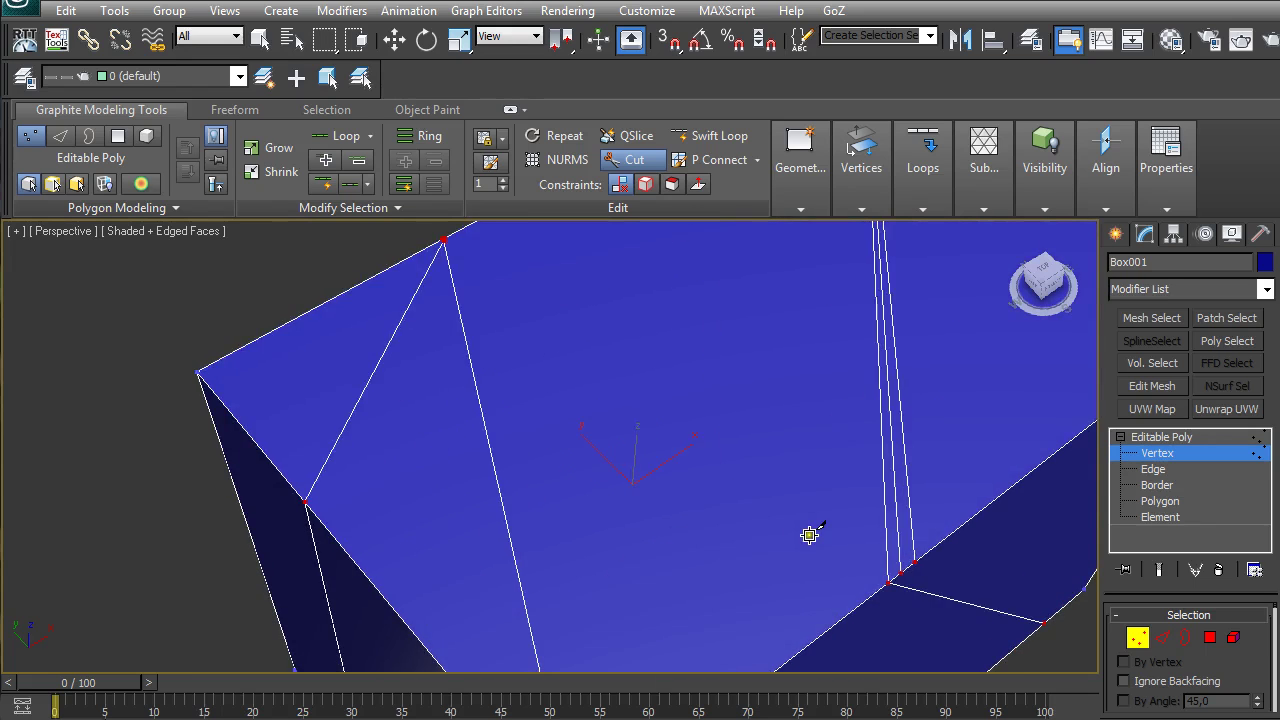
key(w)
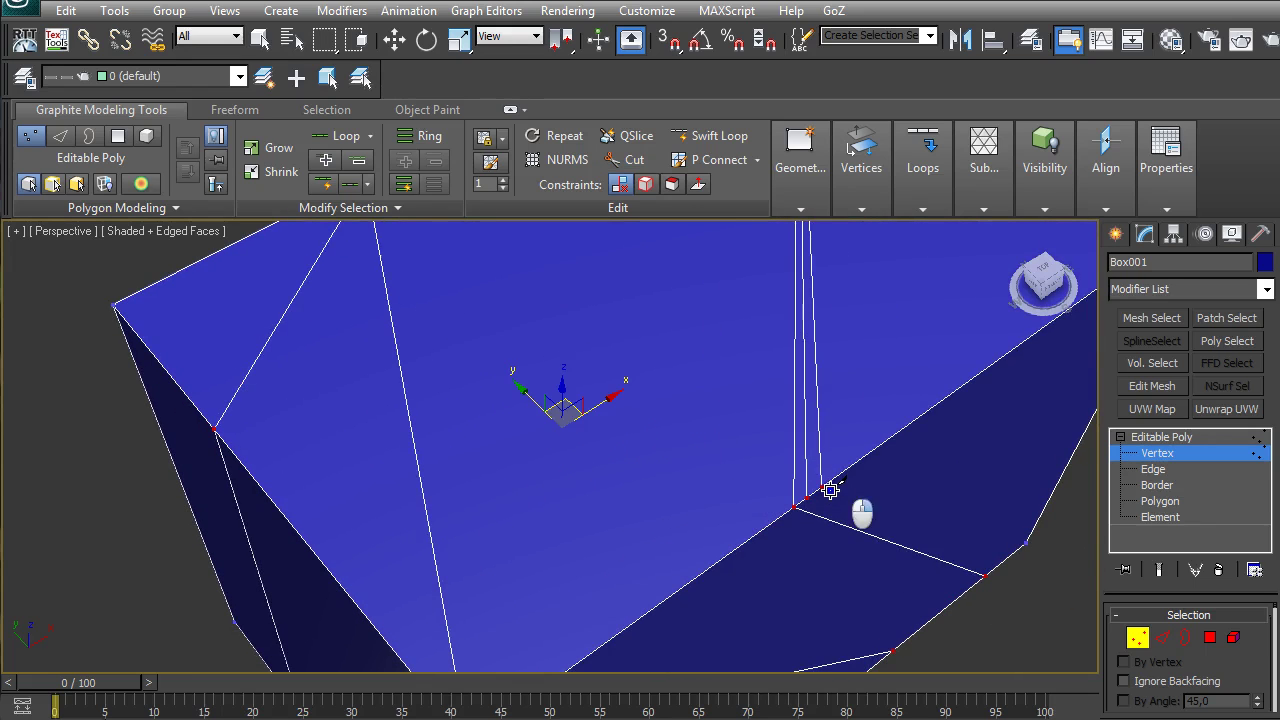
scroll(829, 491, down, 5)
scroll(827, 491, up, 3)
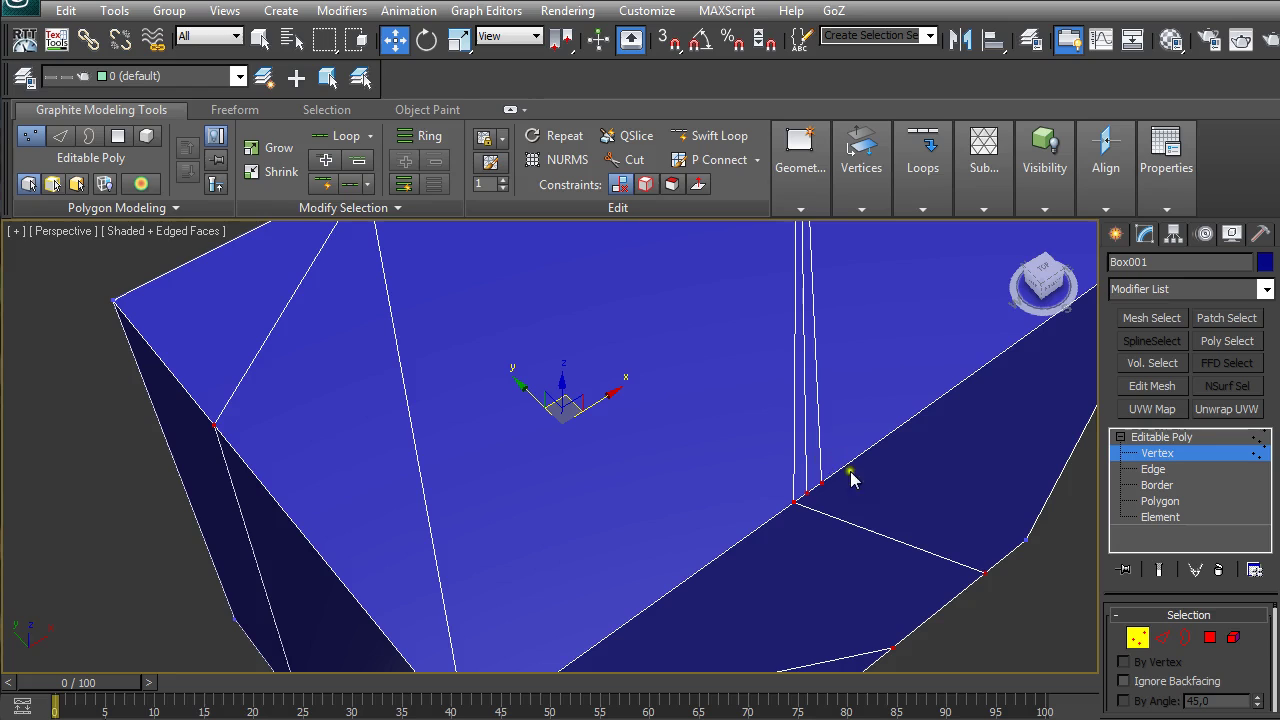
scroll(852, 490, down, 3)
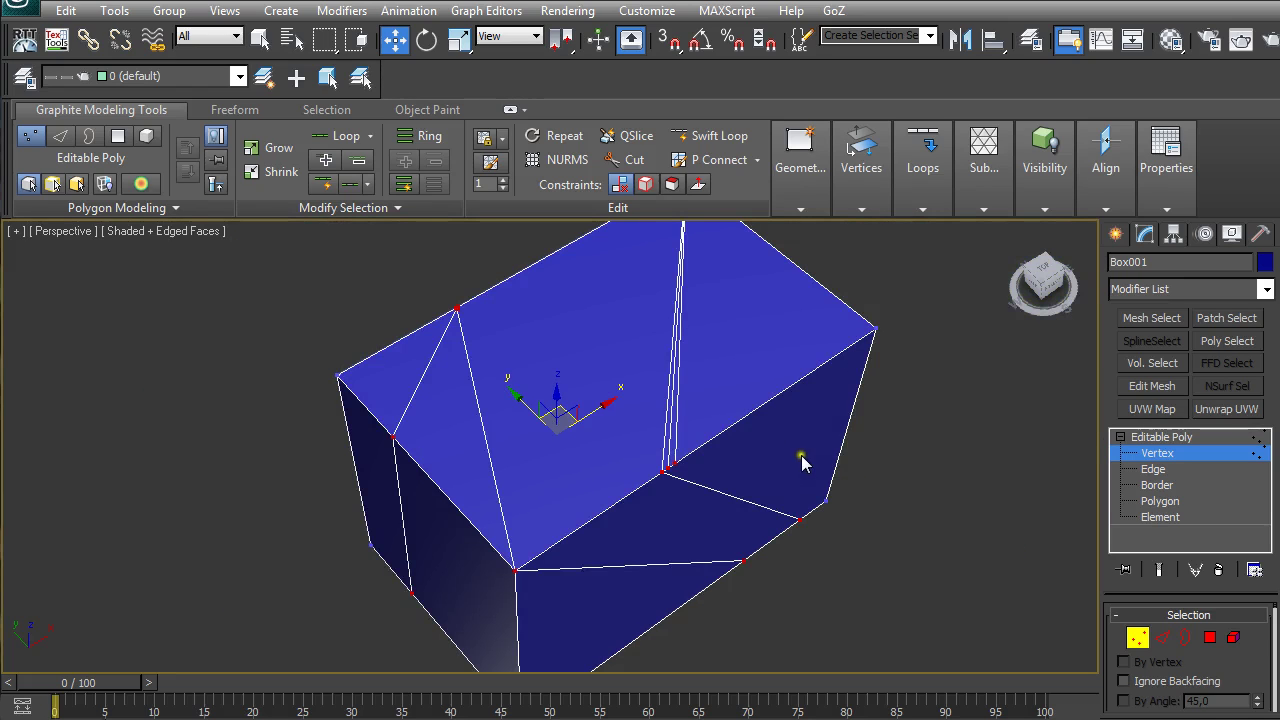
scroll(781, 434, down, 3)
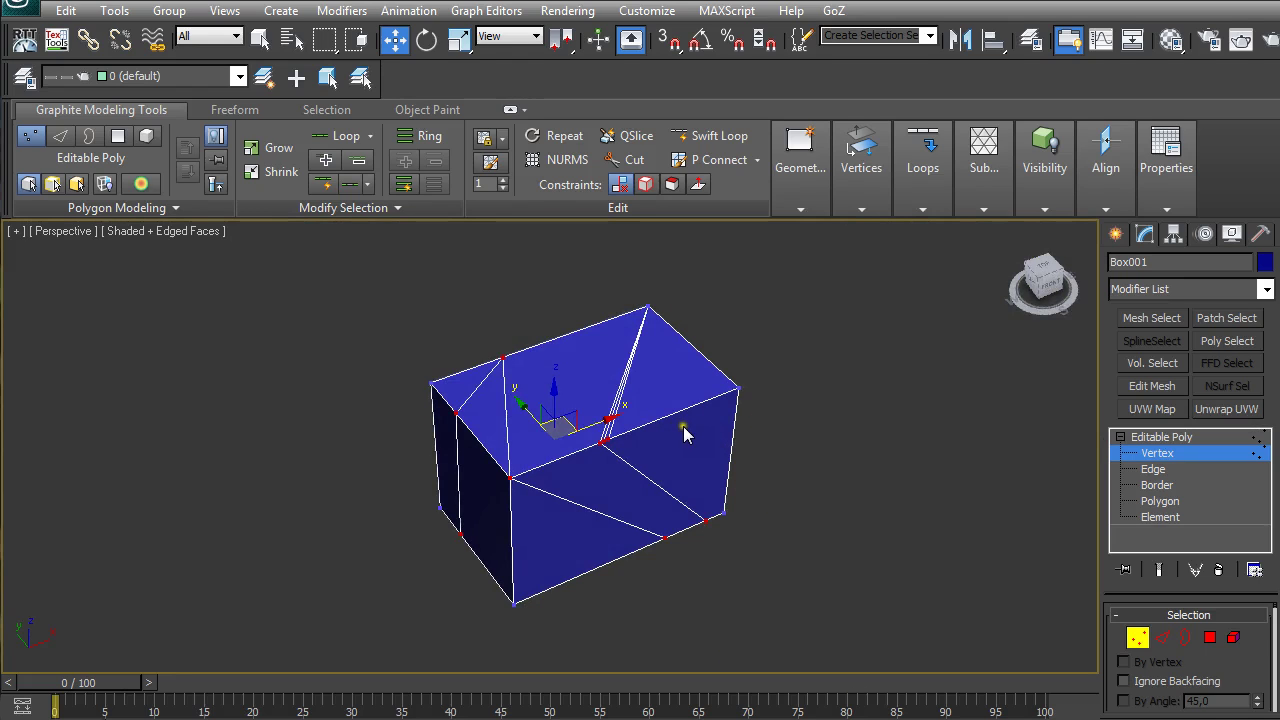
scroll(684, 430, up, 5)
scroll(684, 430, down, 2)
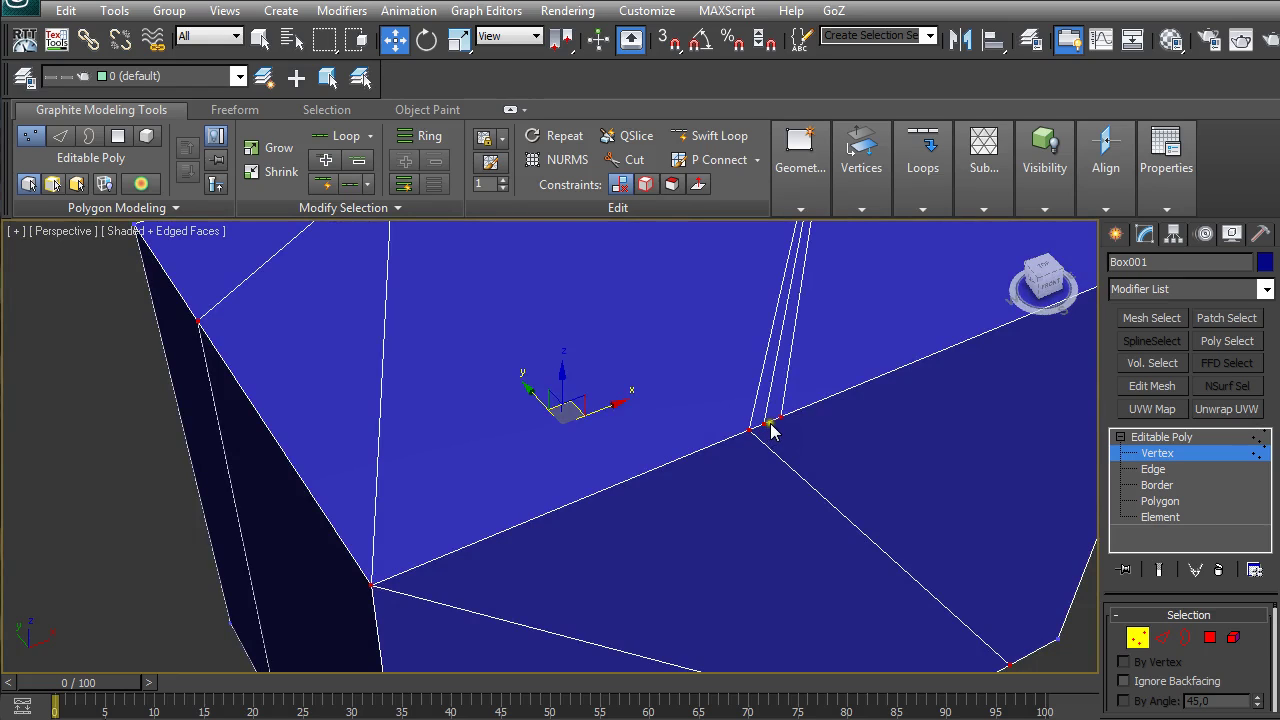
- Slide the vertex beside the front edge along X and box-select the clustered edge vertices
click(764, 423)
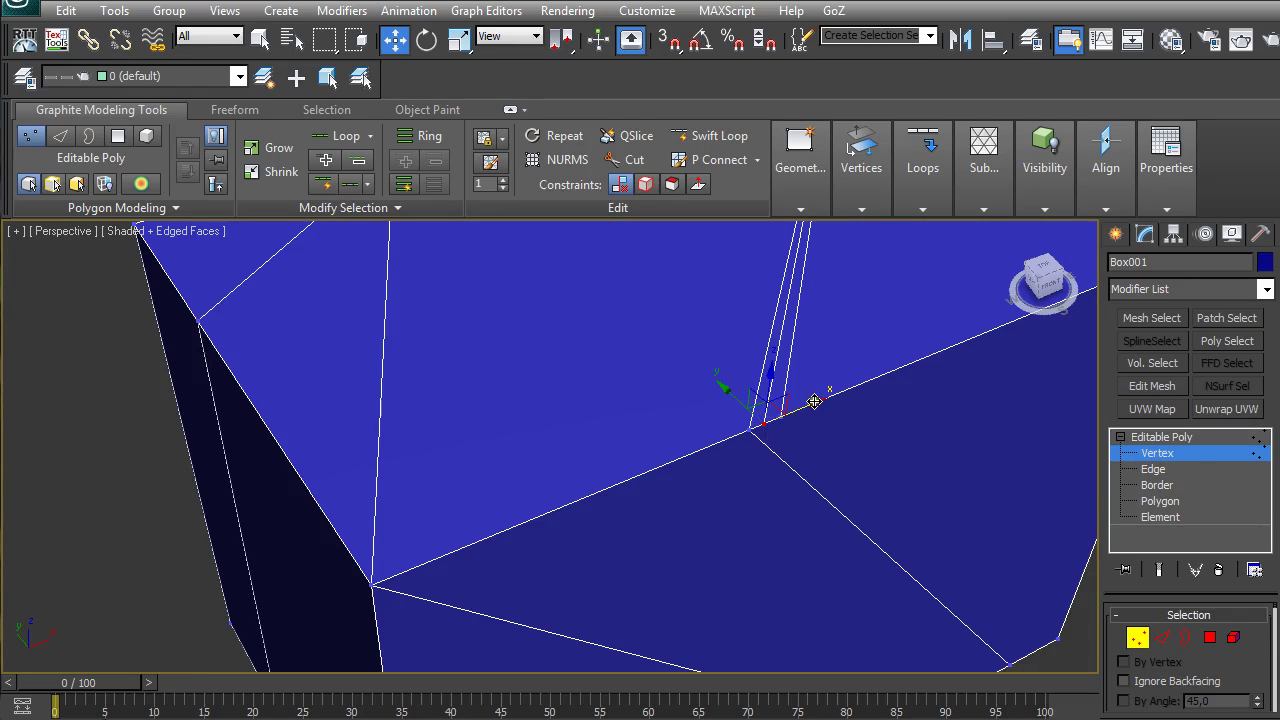
drag(812, 402, 789, 415)
scroll(797, 437, down, 5)
scroll(797, 454, up, 8)
scroll(803, 449, down, 3)
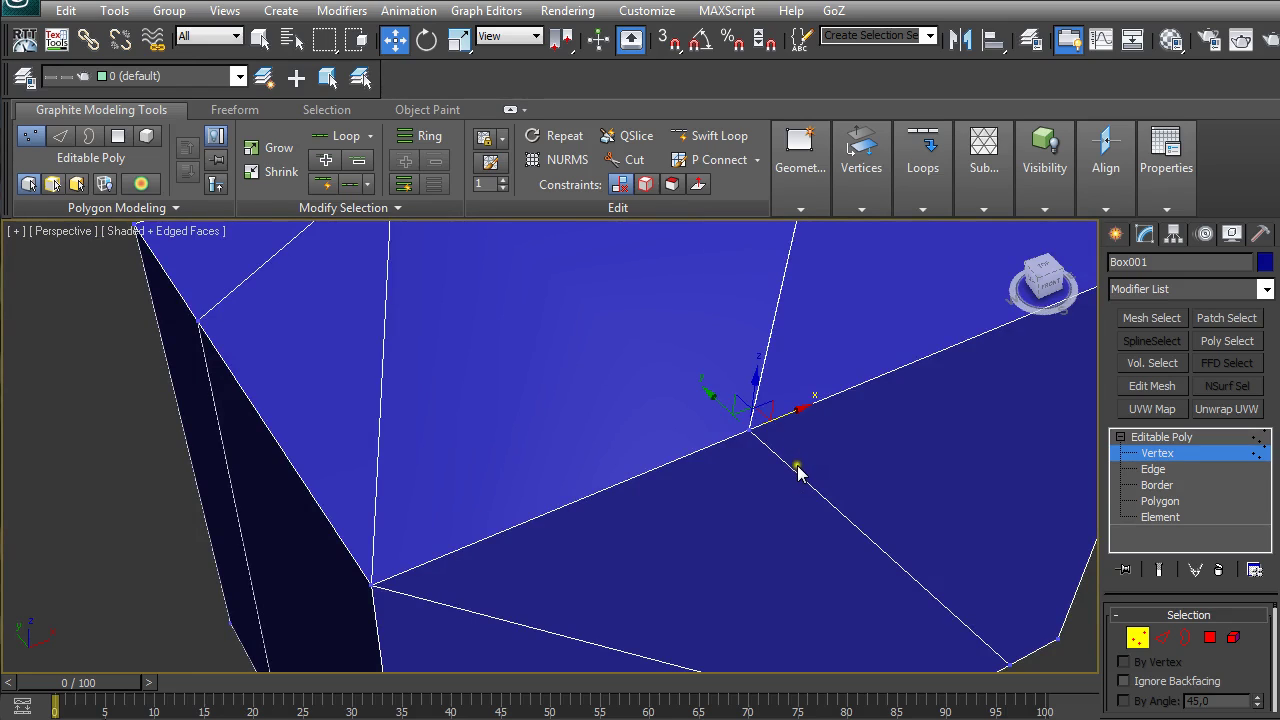
drag(775, 452, 734, 420)
drag(1276, 617, 1275, 622)
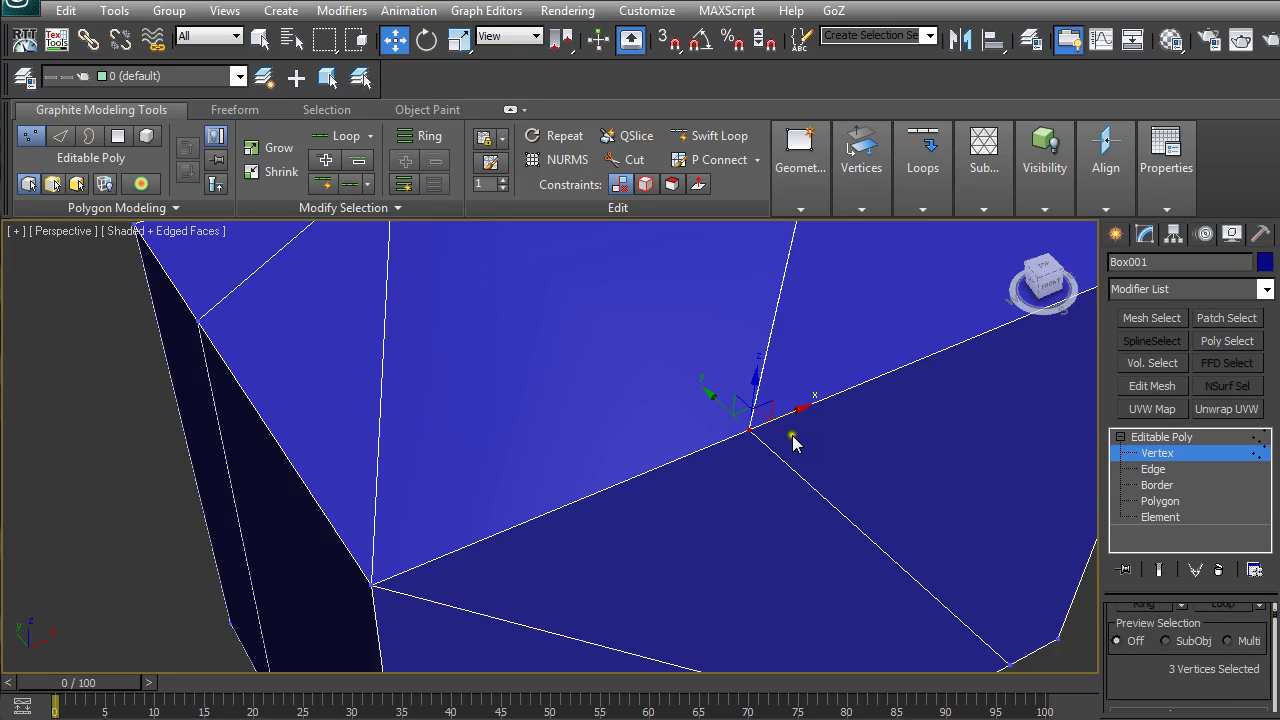
alt+middle_drag(800, 465, 808, 470)
scroll(808, 470, down, 5)
alt+middle_drag(891, 423, 775, 446)
scroll(776, 446, down, 3)
click(722, 411)
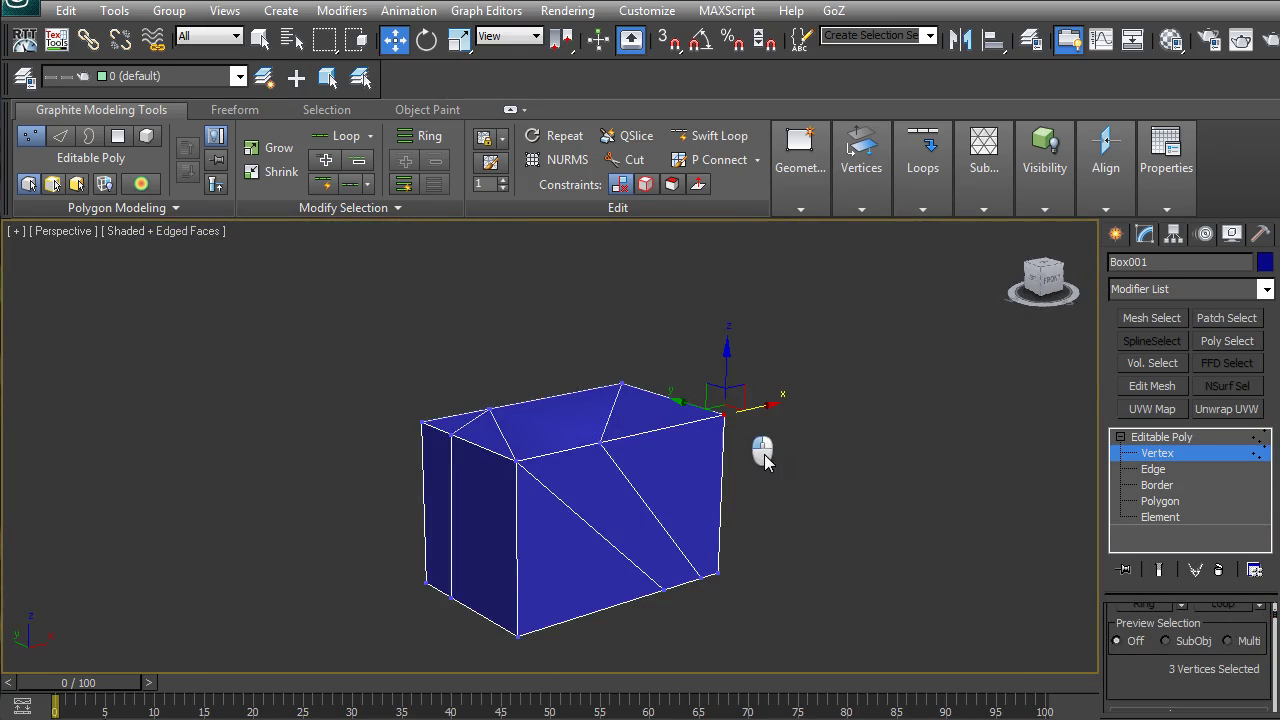
click(622, 386)
click(488, 409)
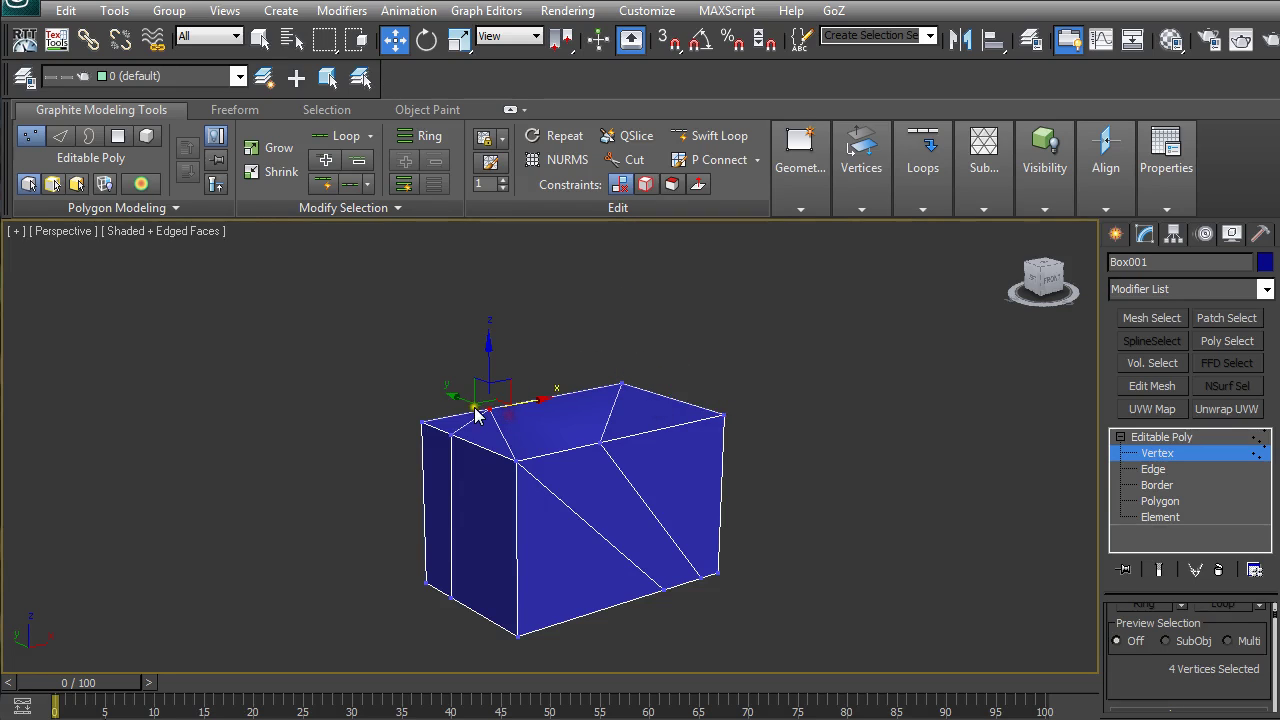
click(420, 418)
drag(394, 406, 434, 443)
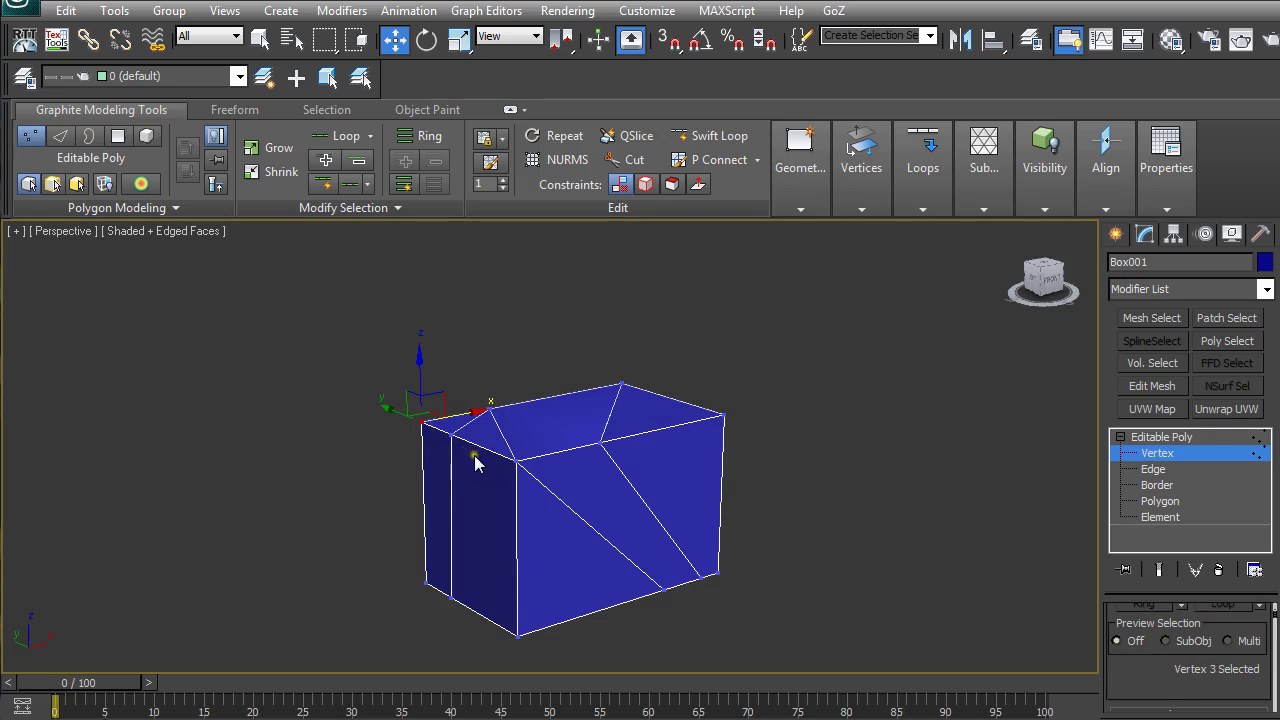
click(503, 440)
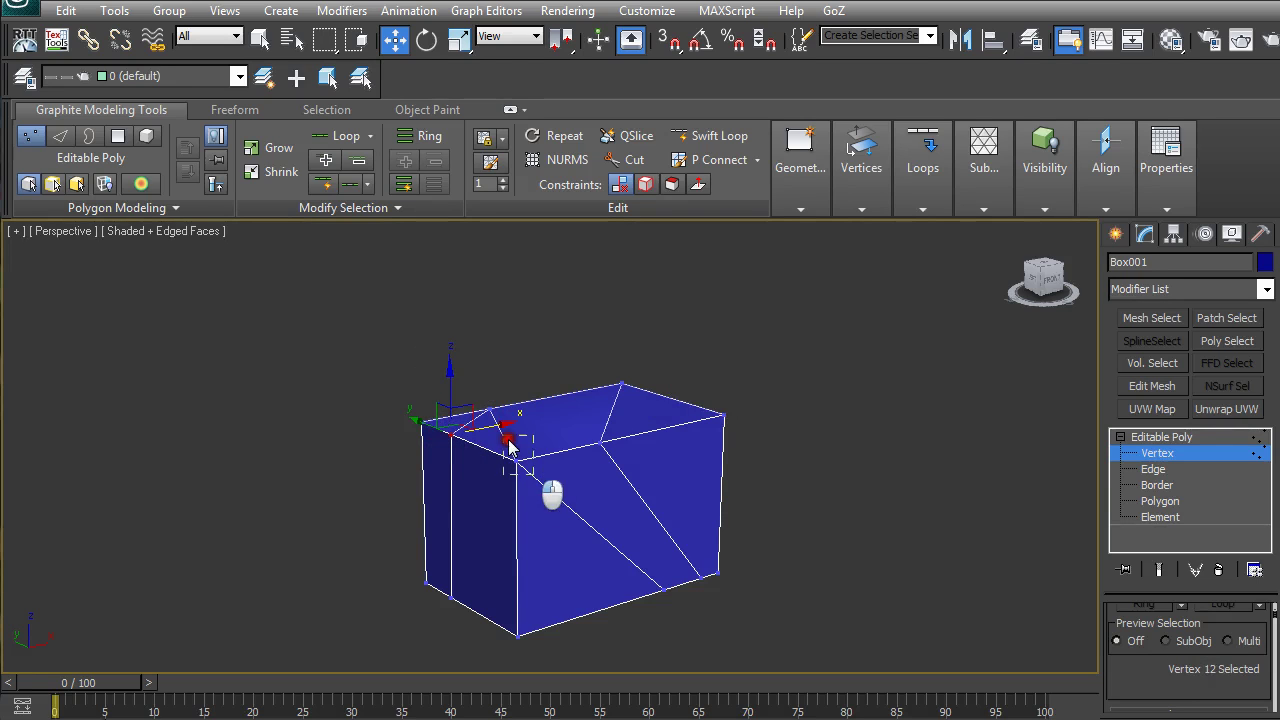
alt+middle_drag(505, 432, 657, 397)
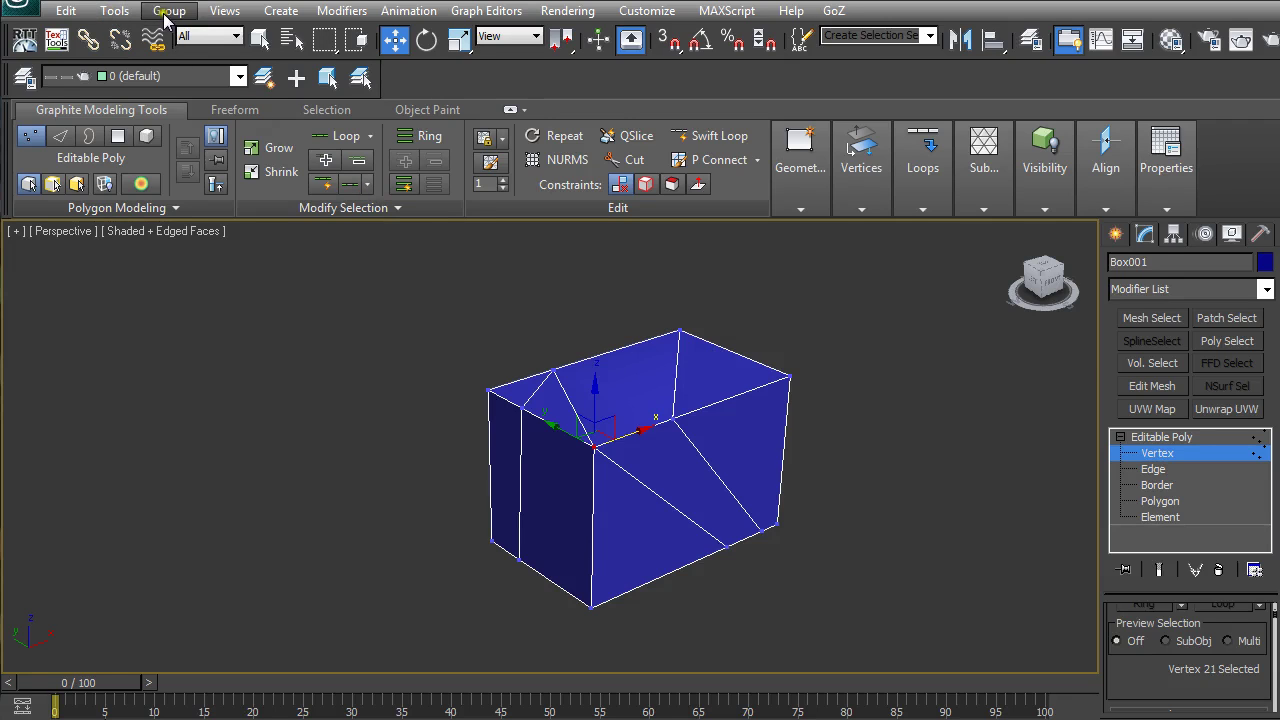
- Enable xView Overlapping Vertices, update it to show 6 overlaps, and deselect vertex 21
click(236, 18)
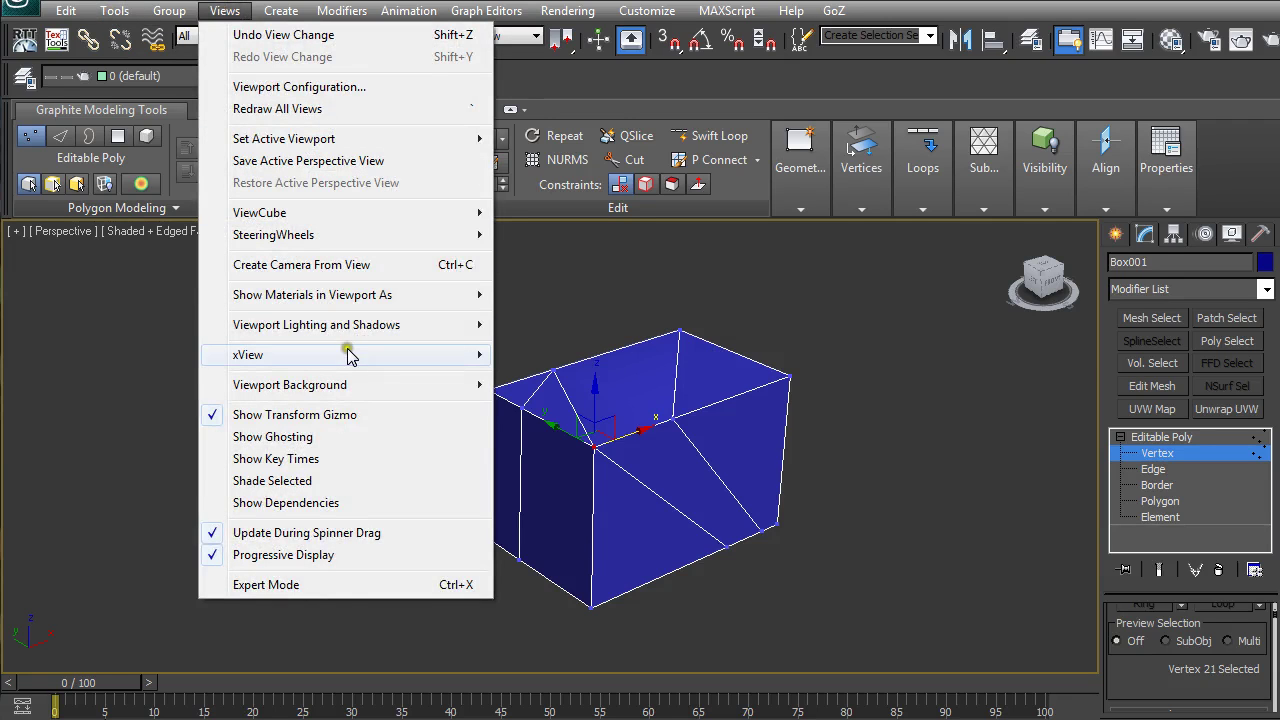
click(343, 365)
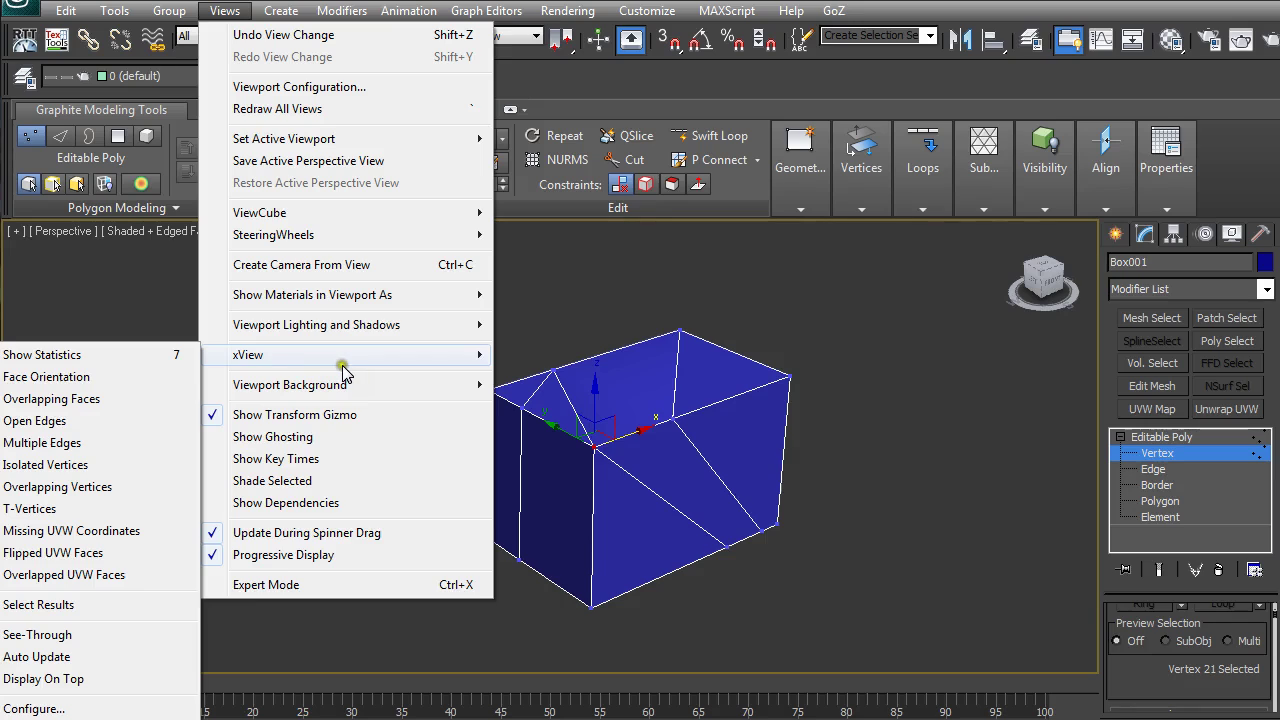
click(285, 362)
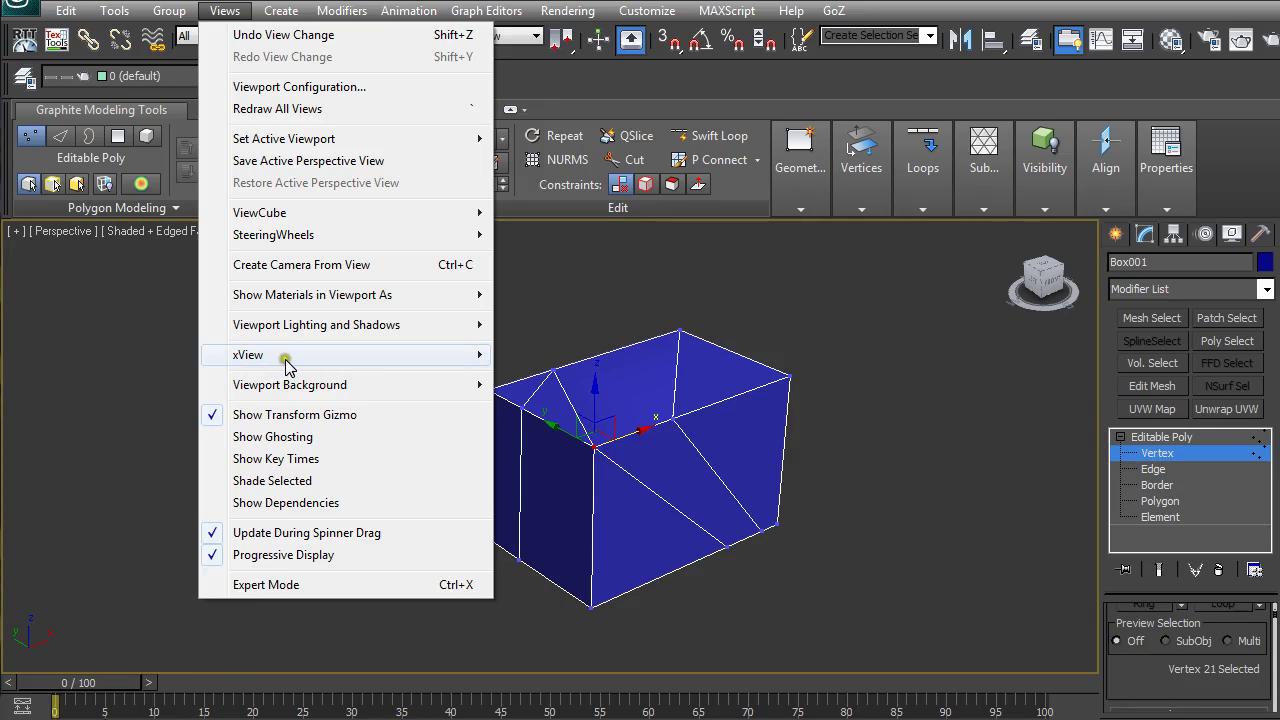
click(110, 487)
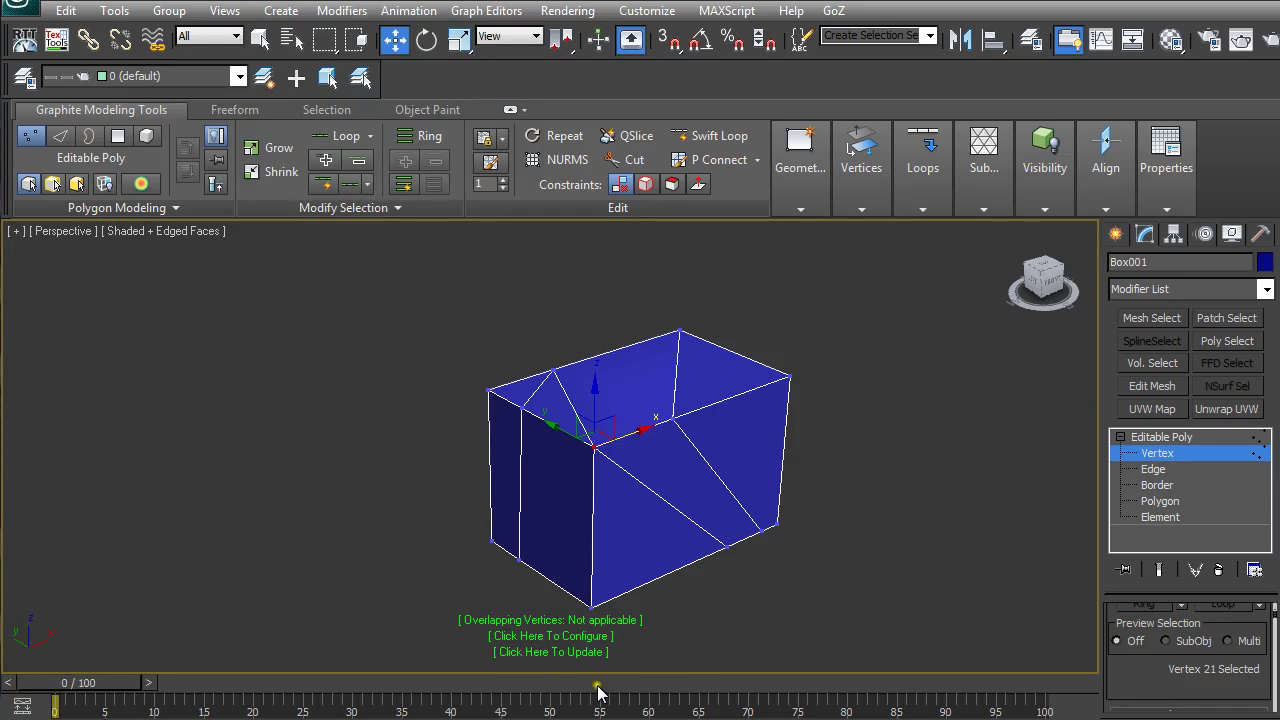
scroll(668, 584, up, 6)
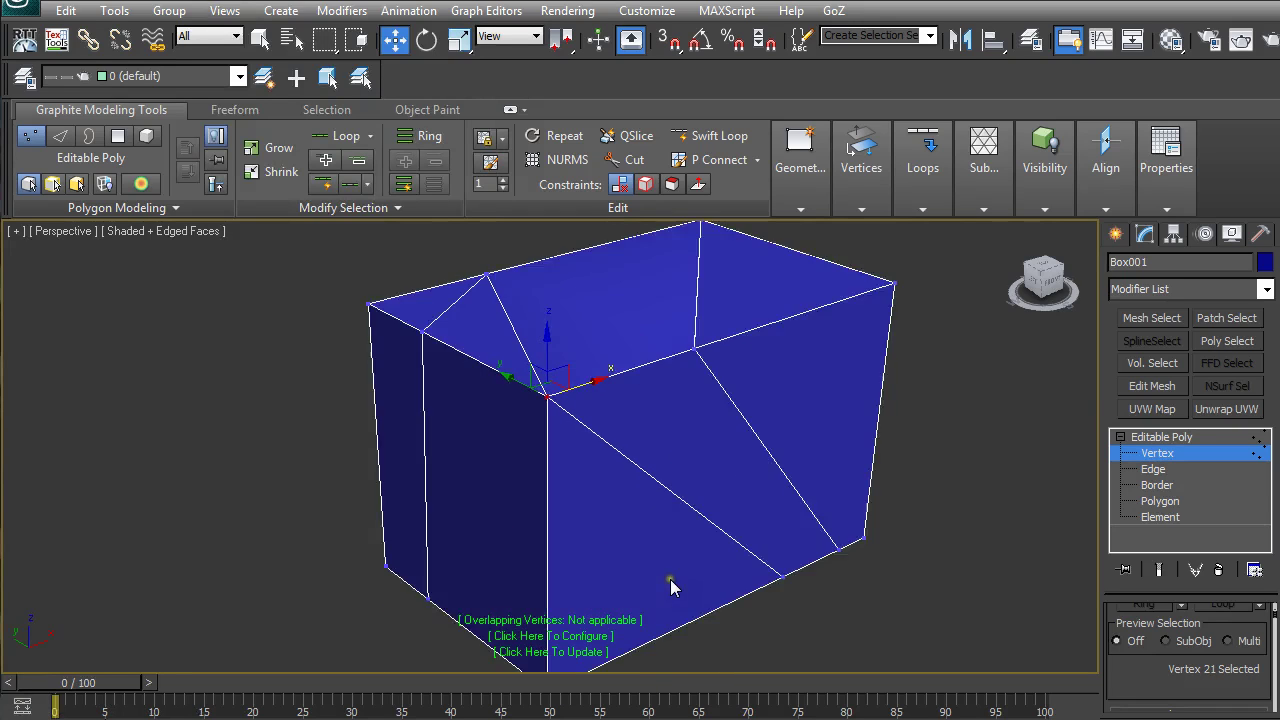
middle_drag(671, 586, 594, 512)
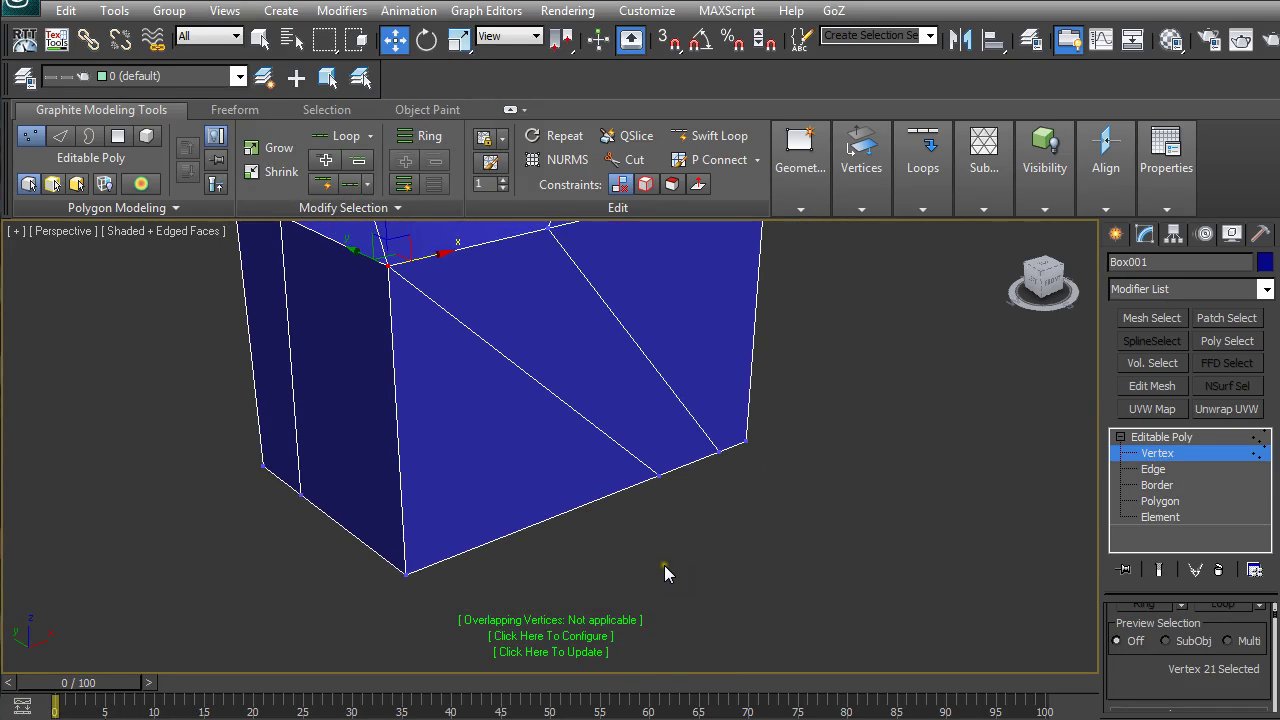
key(z)
click(598, 652)
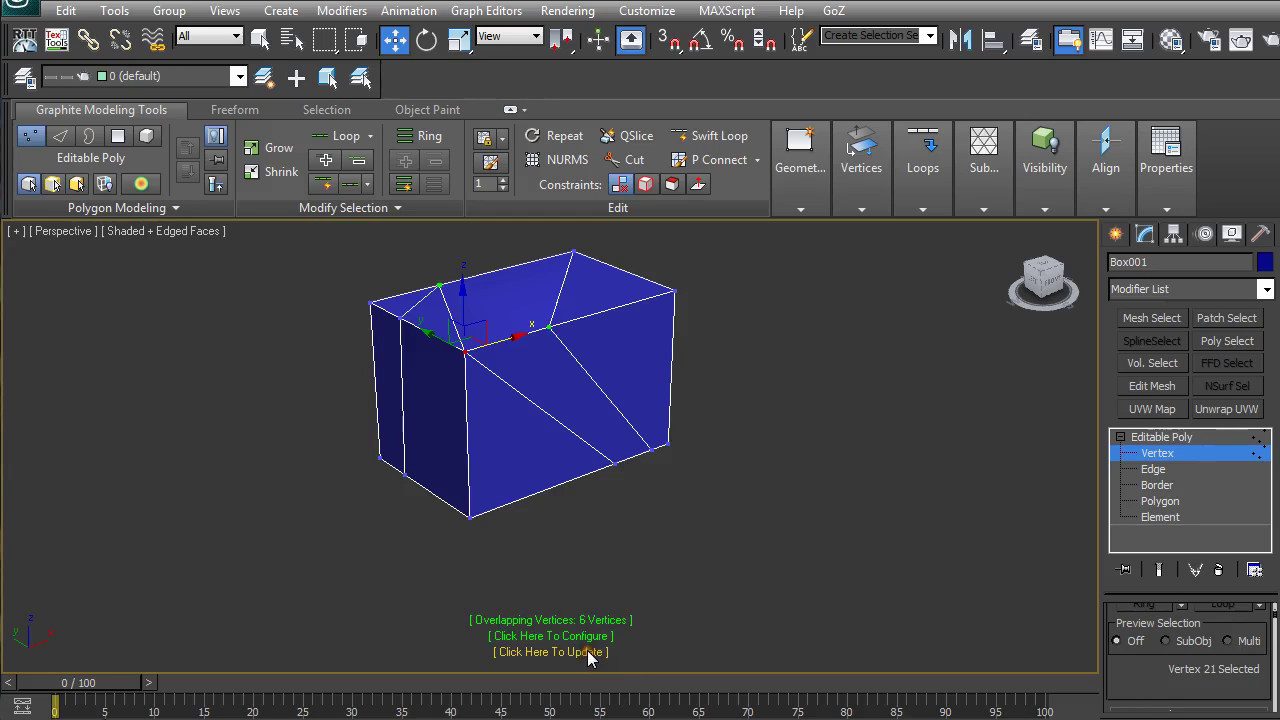
click(554, 557)
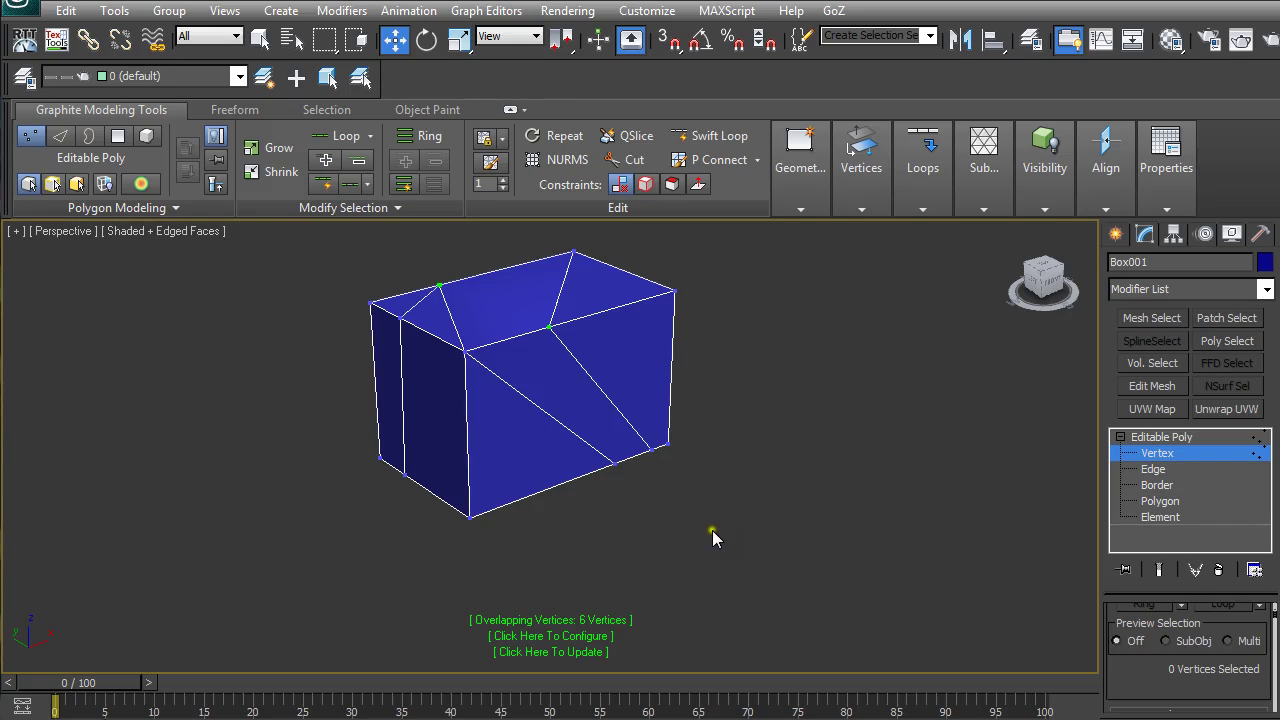
click(601, 636)
drag(613, 603, 747, 530)
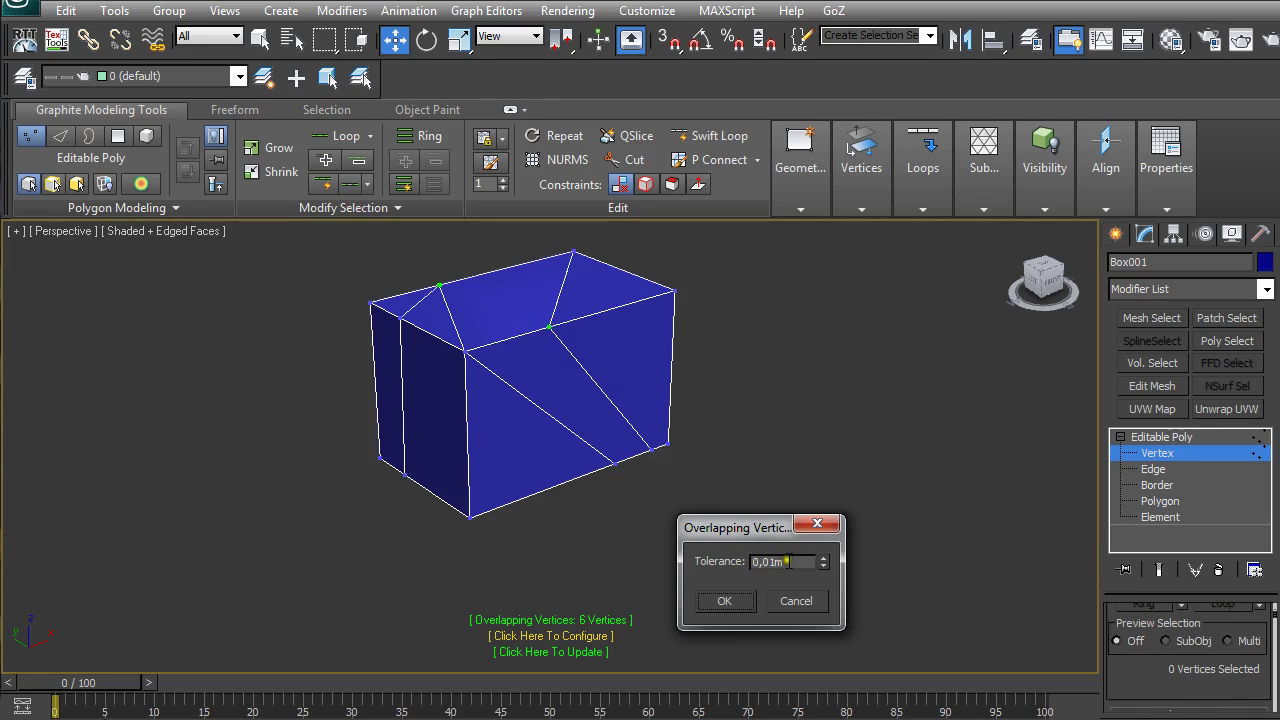
click(789, 604)
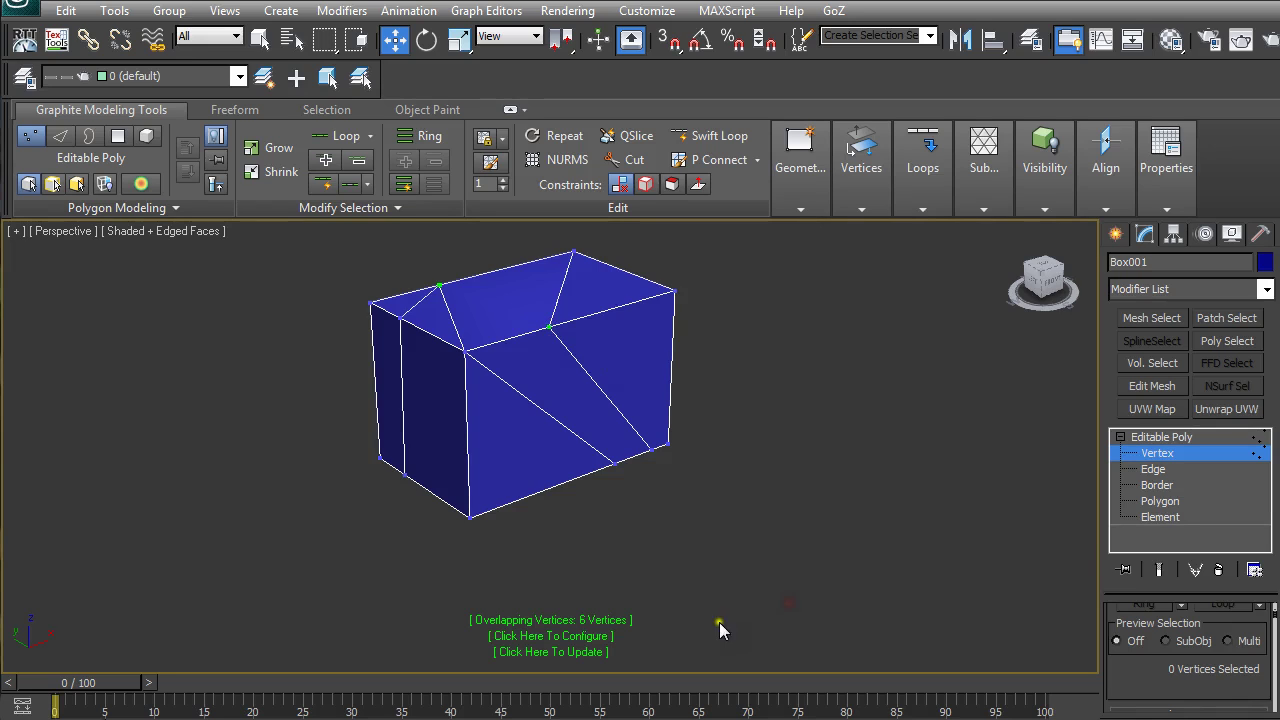
click(600, 642)
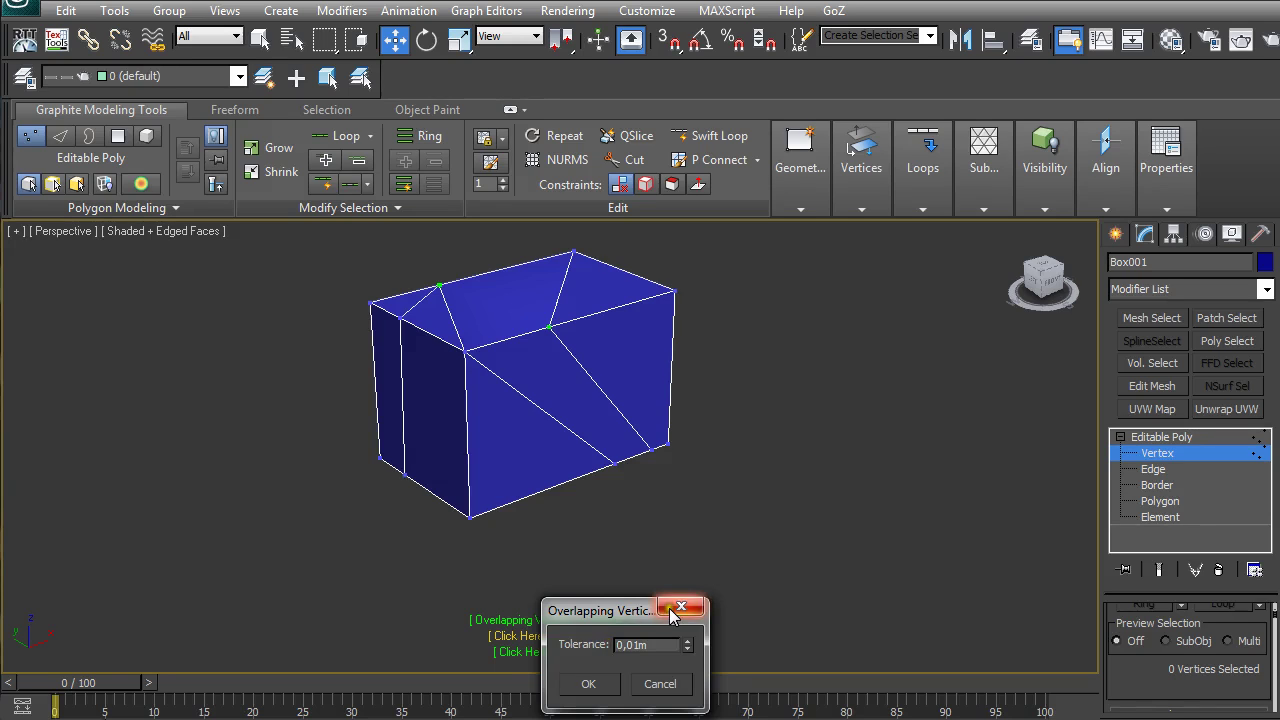
click(697, 608)
right_click(572, 620)
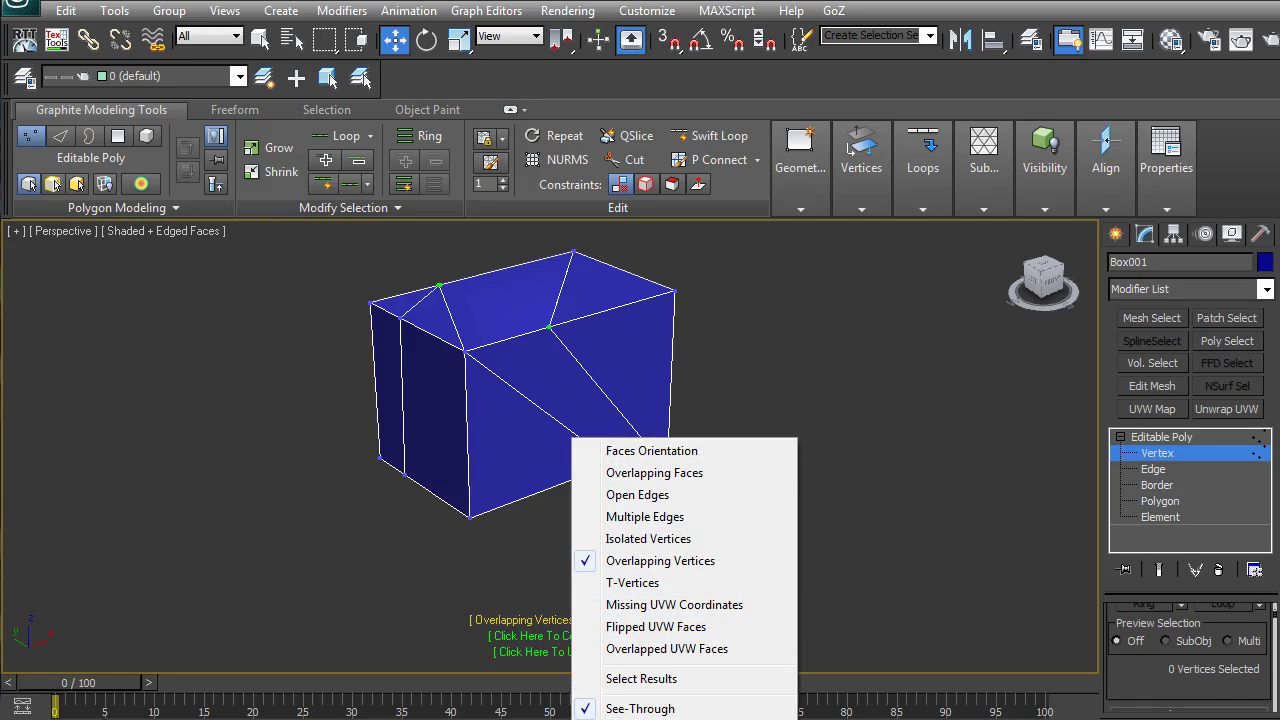
key(Escape)
right_click(575, 648)
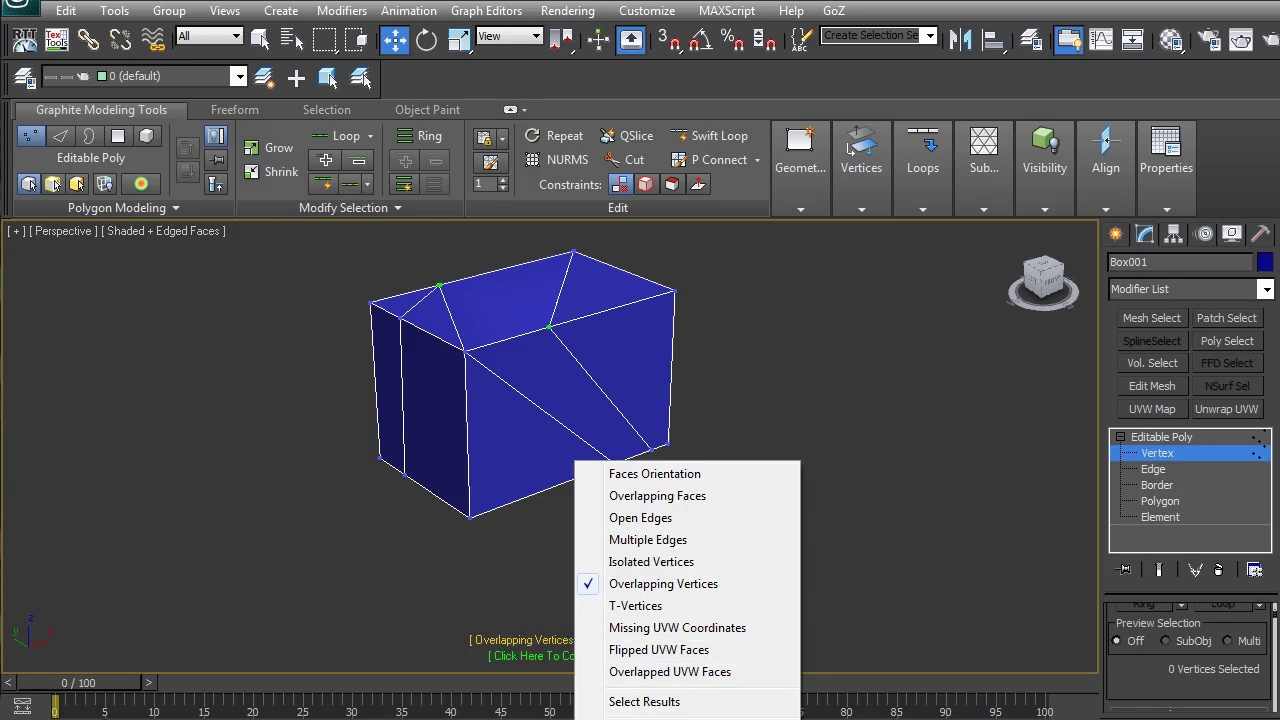
key(Escape)
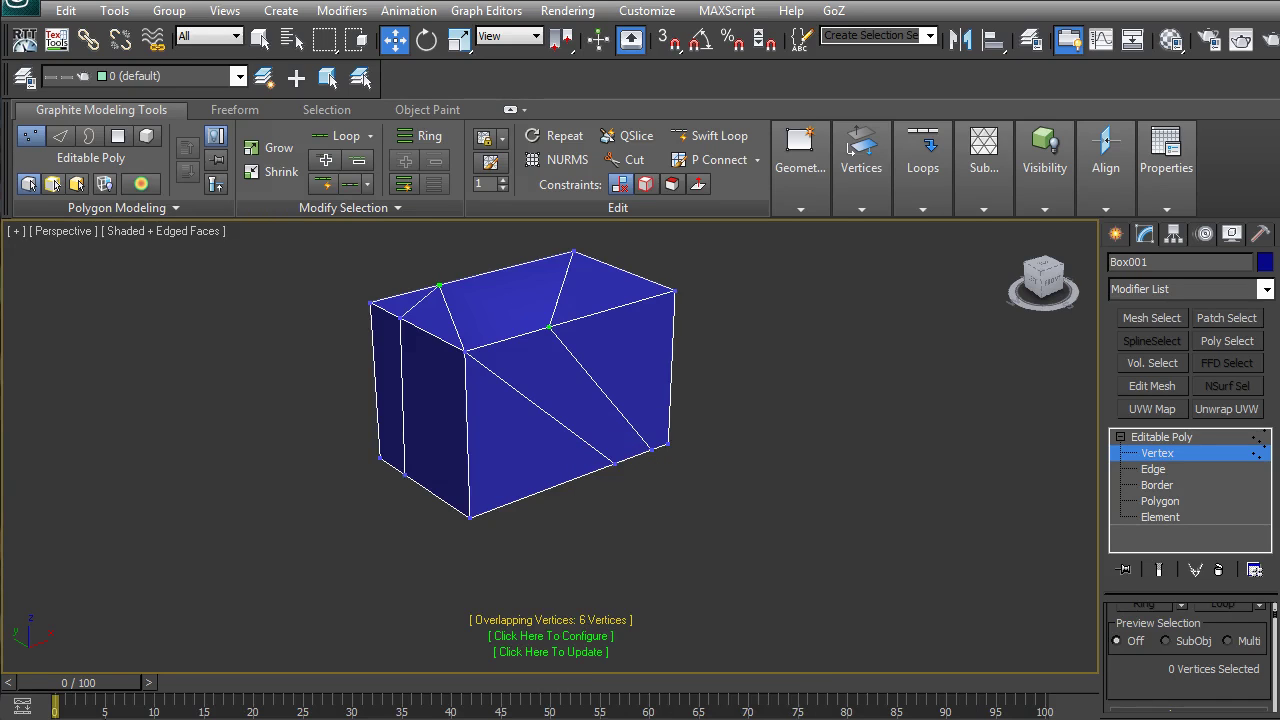
- Select all 24 of Box001's vertices with Ctrl+A
click(537, 652)
middle_drag(795, 516, 776, 492)
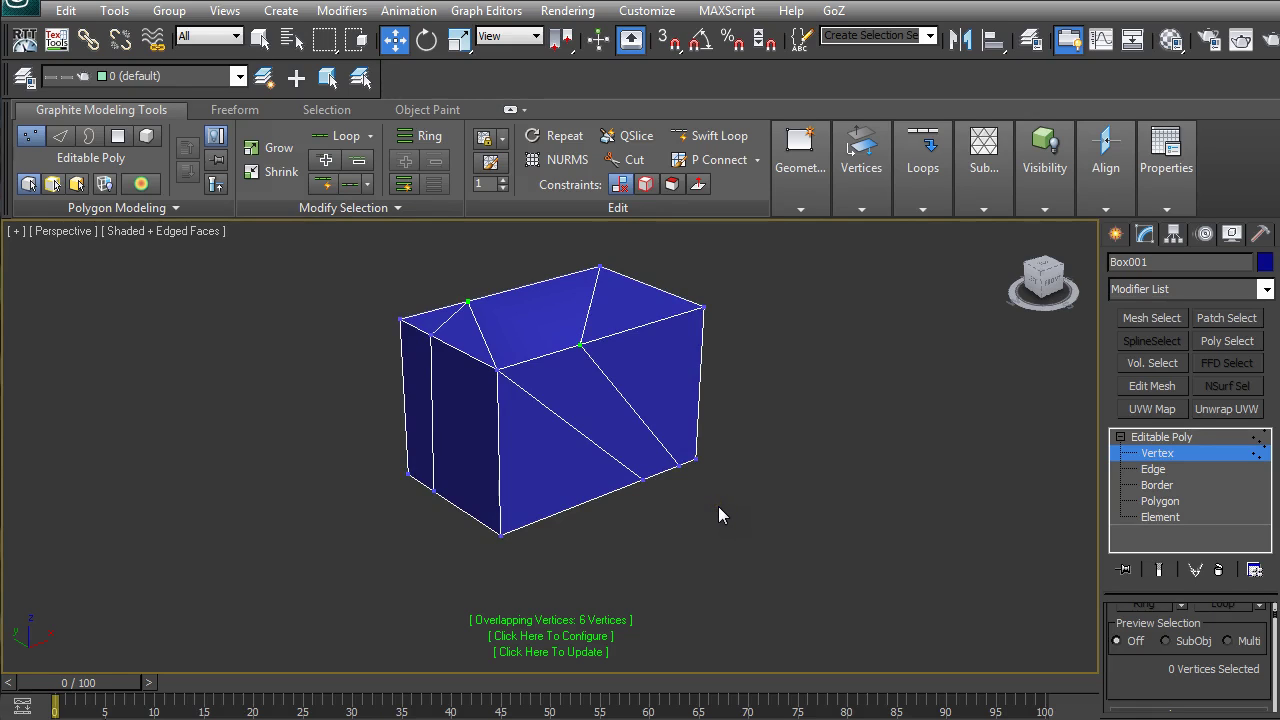
key(ctrl+a)
scroll(1273, 615, down, 5)
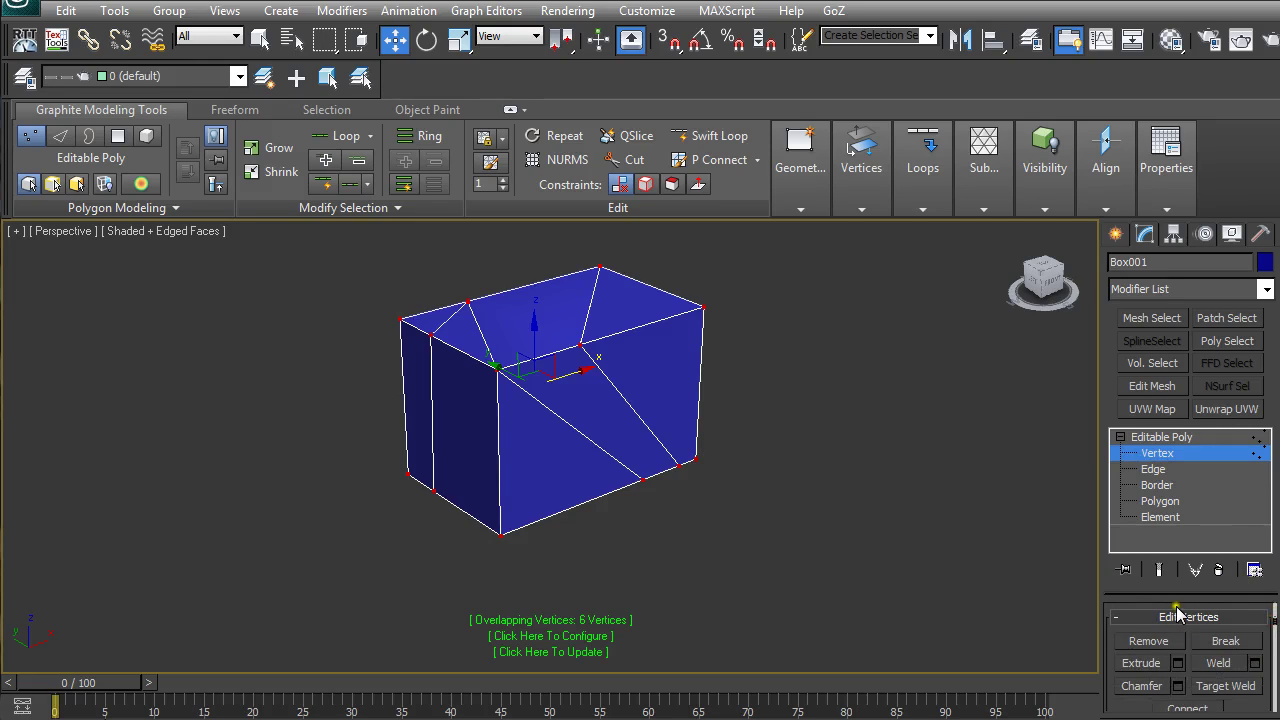
- Weld the selected vertices at a 0,05m threshold, reducing them from 24 to 19
click(1255, 666)
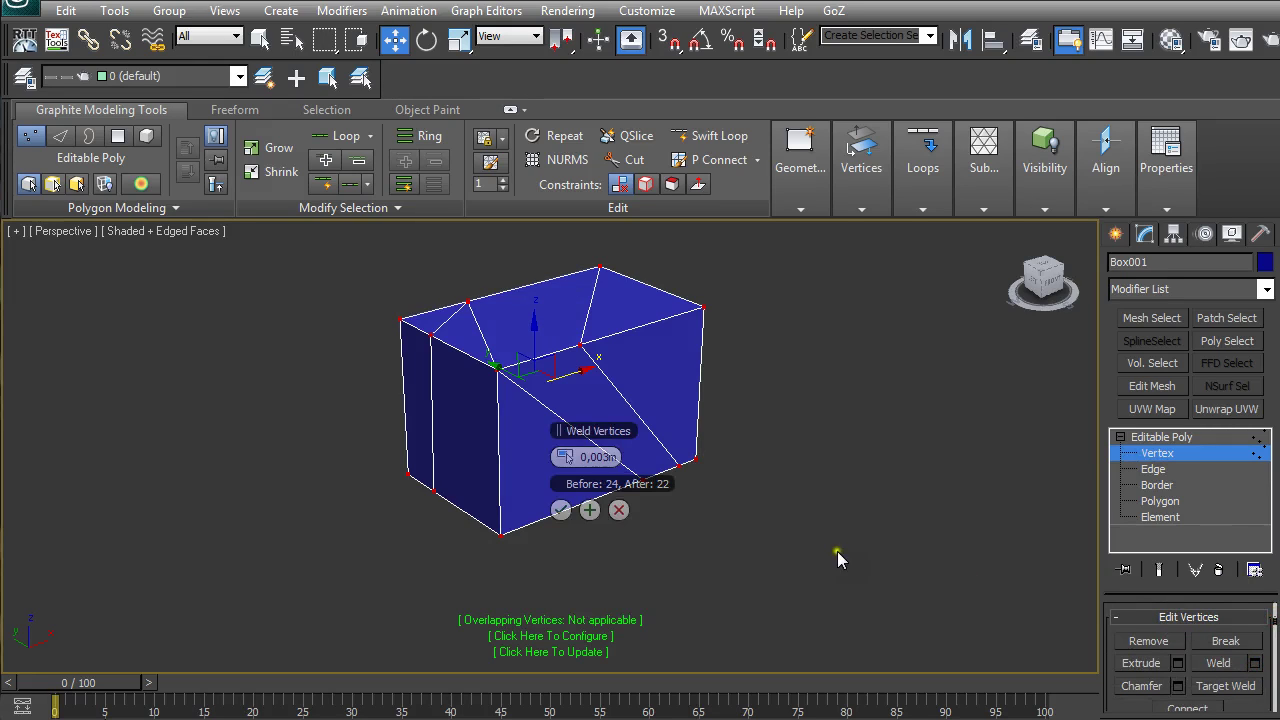
drag(606, 438, 802, 413)
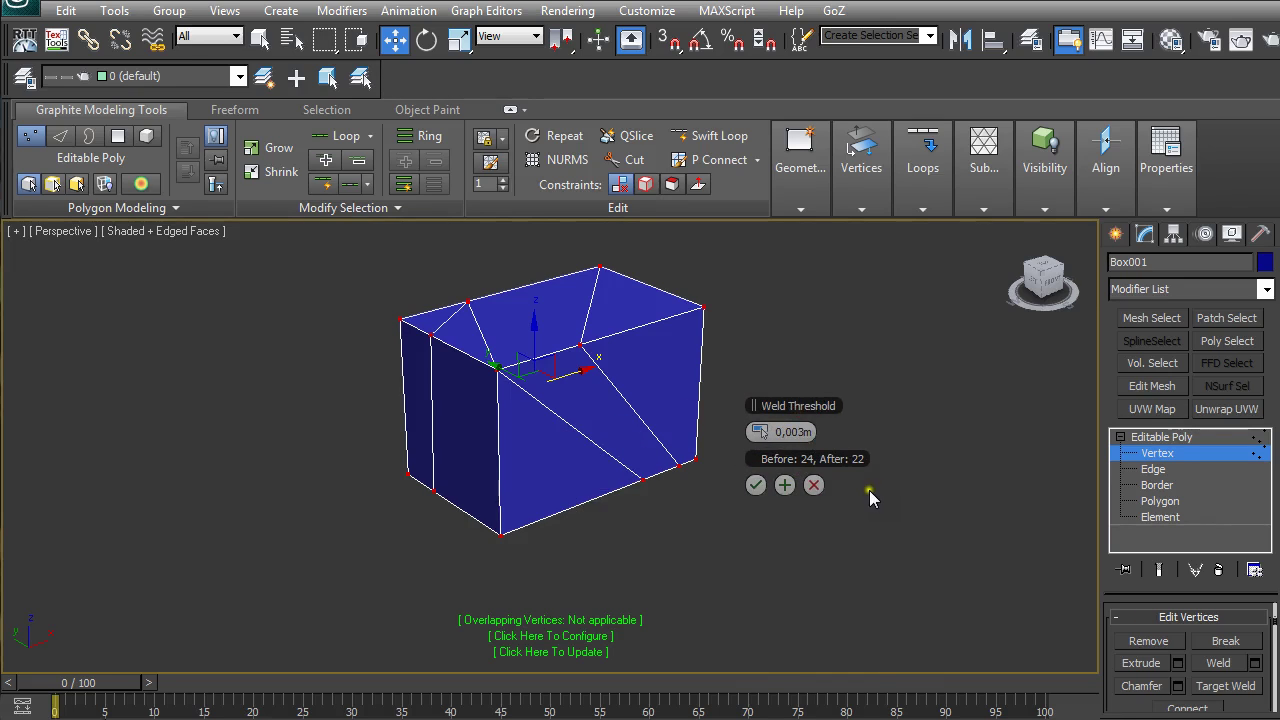
scroll(807, 463, up, 3)
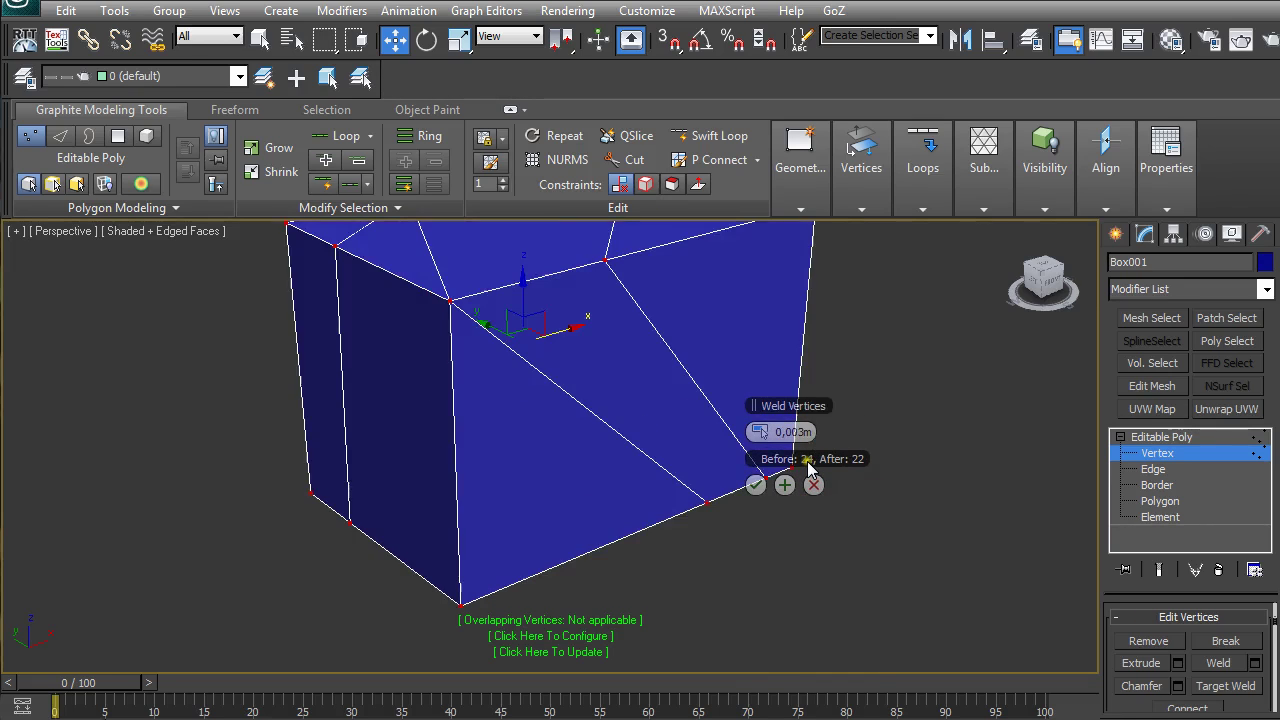
scroll(808, 468, down, 3)
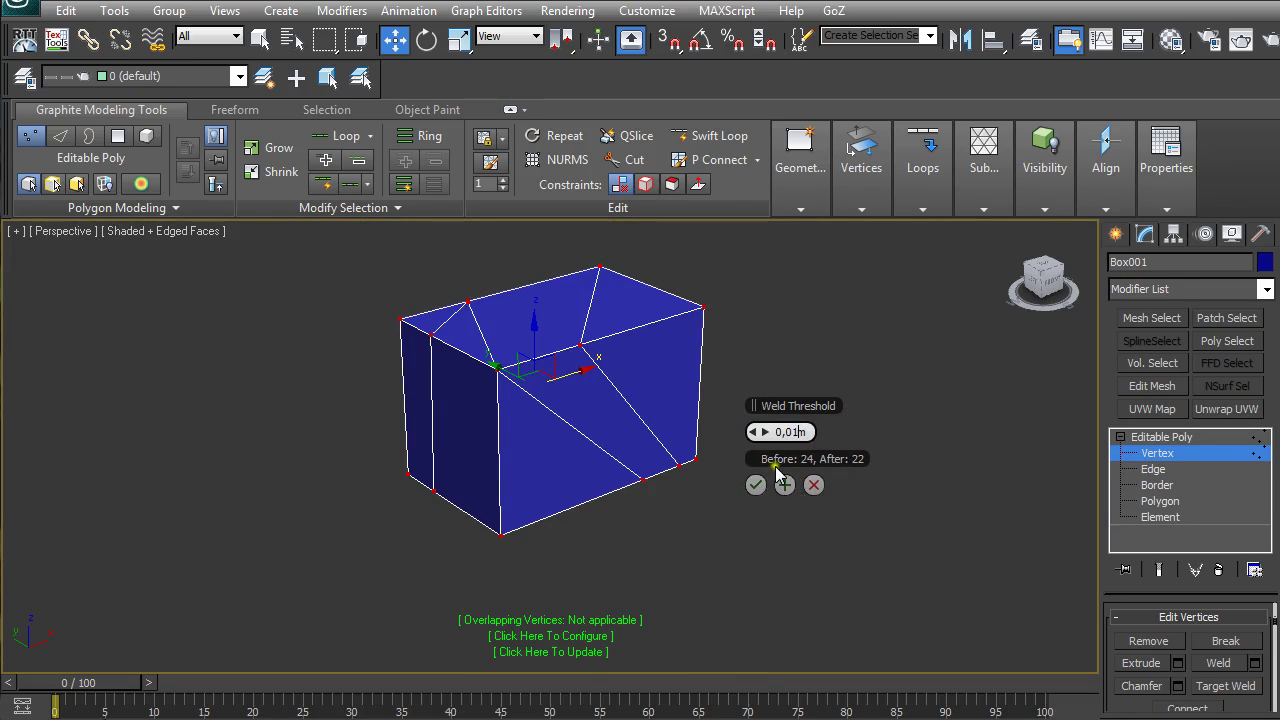
drag(790, 431, 790, 420)
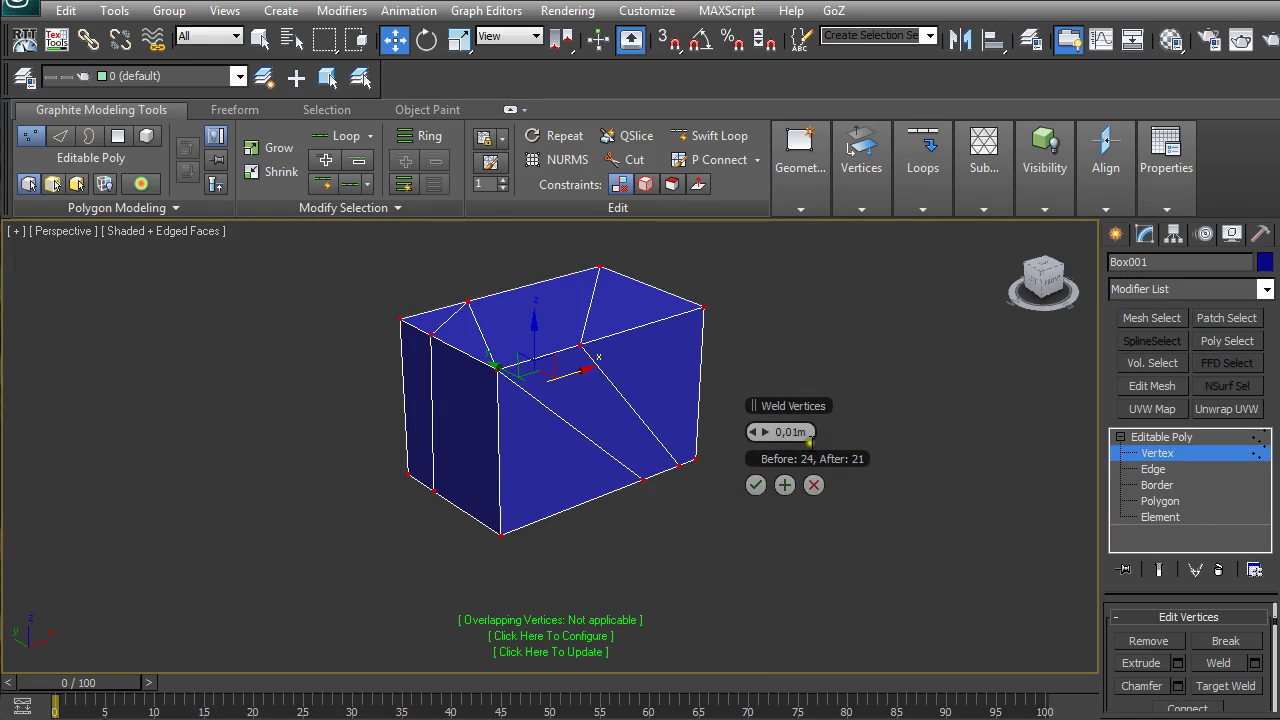
drag(793, 431, 841, 424)
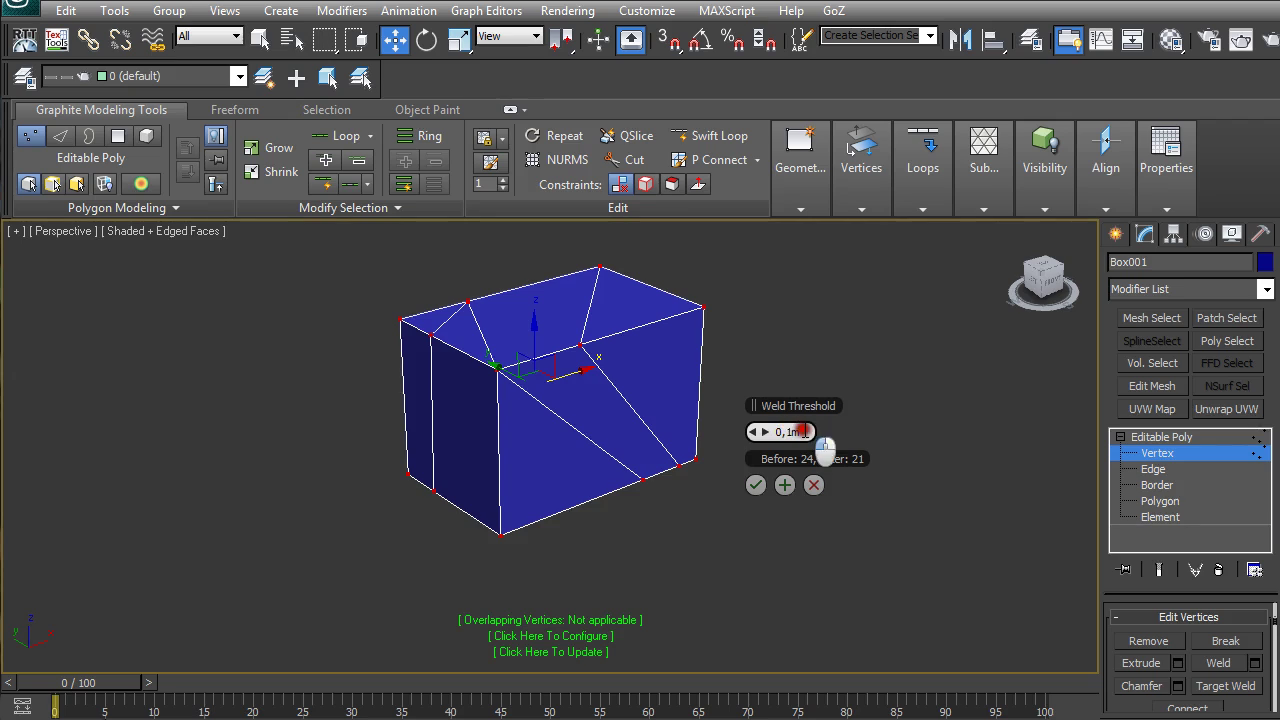
drag(824, 450, 795, 470)
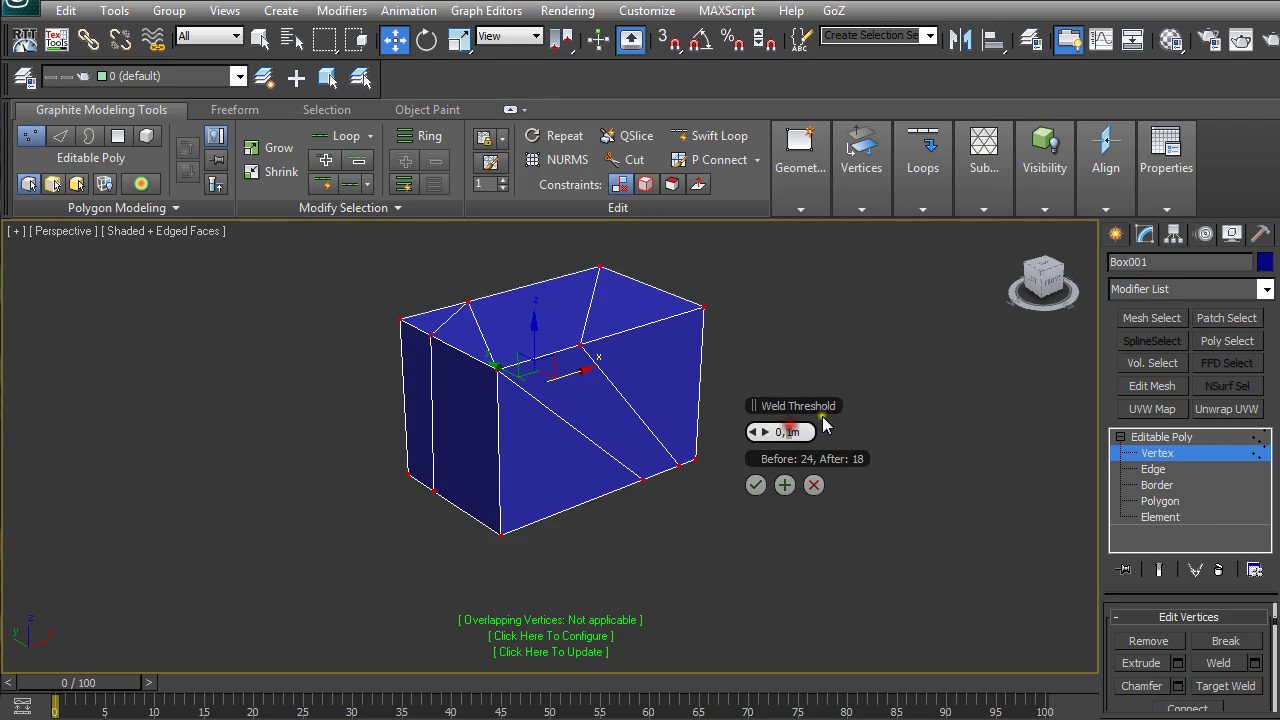
key(Return)
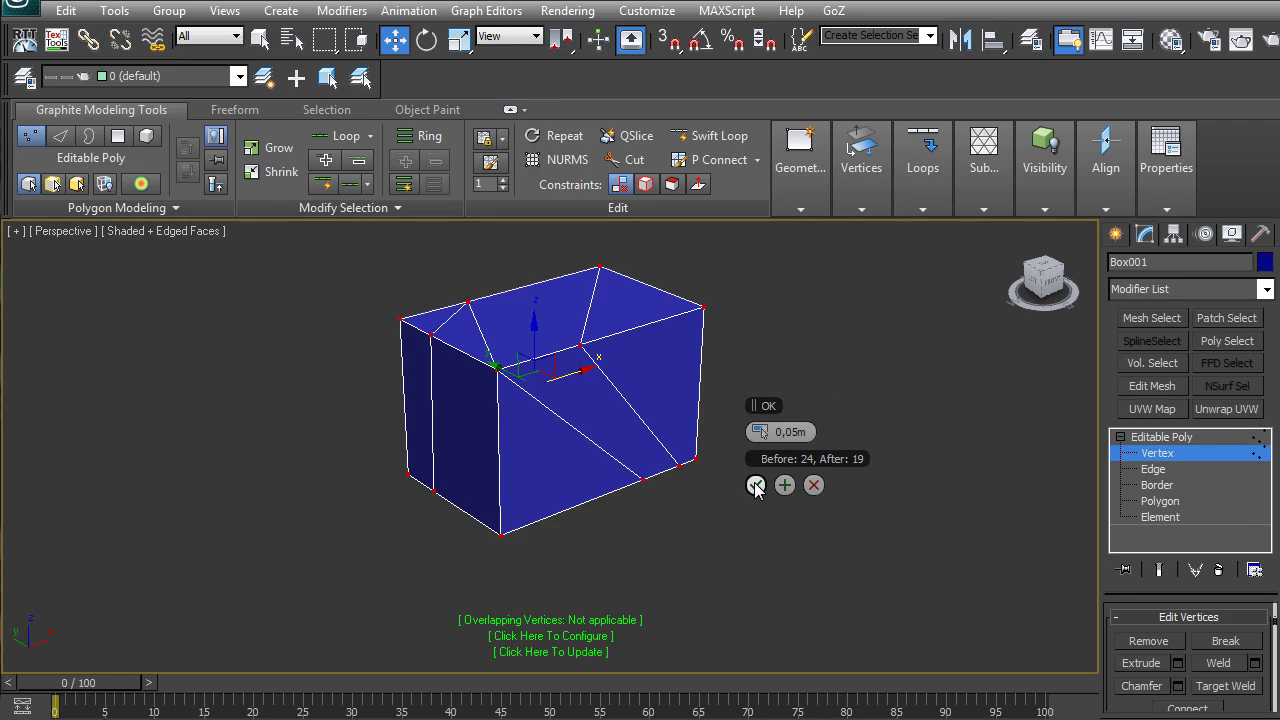
click(755, 485)
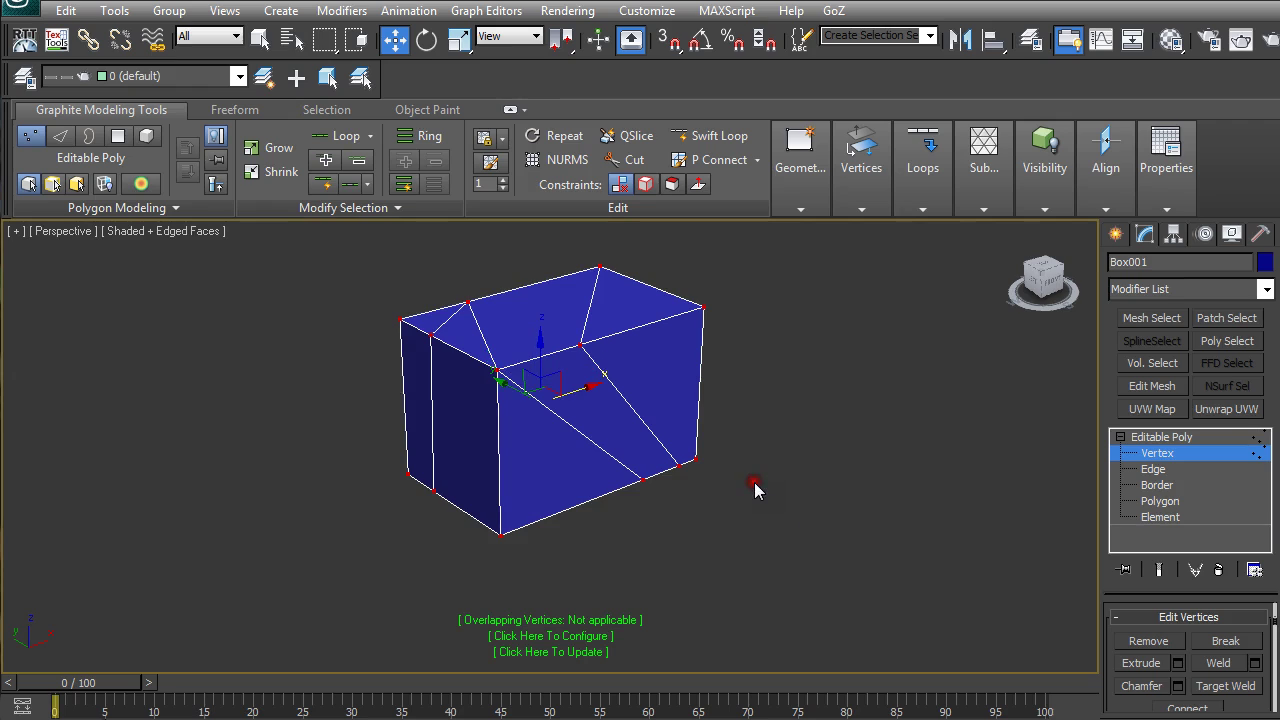
- Update the xView check to confirm 0 overlapping vertices remain on Box001
click(593, 652)
alt+middle_drag(669, 521, 679, 532)
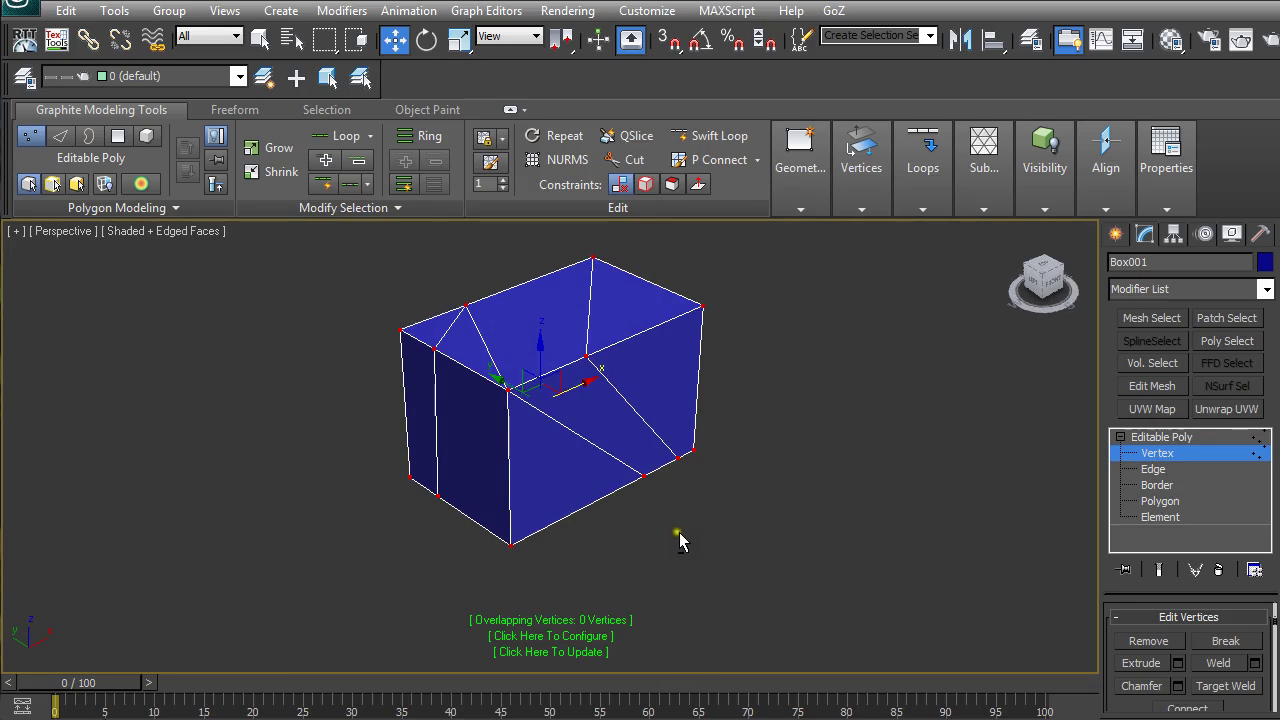